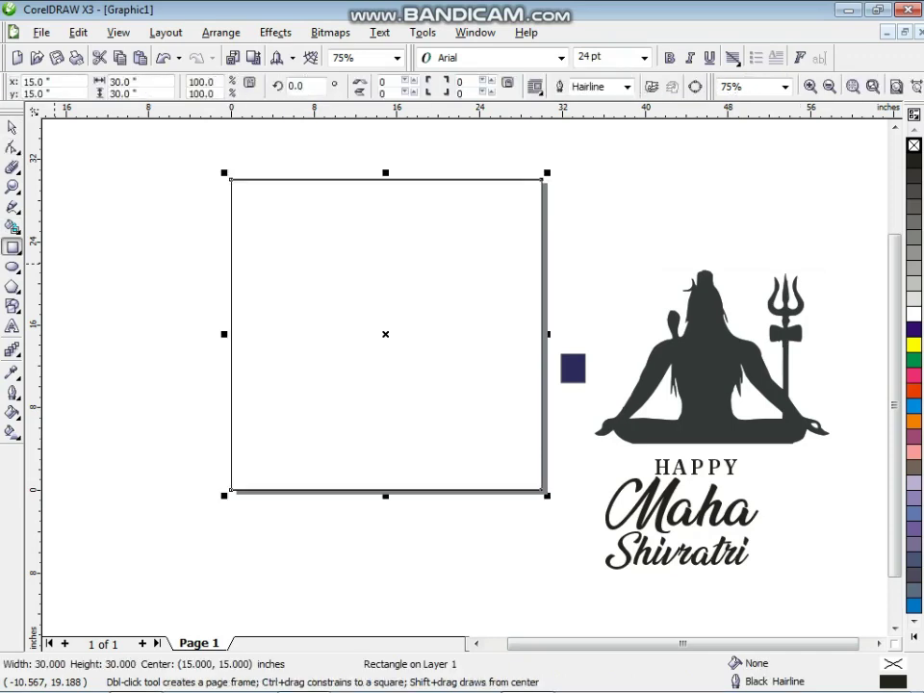
Fill the page-sized square with the navy colour sampled from the small swatch beside it and remove the square's outline
{"action": "left_click", "coordinate": [12, 372]}
{"action": "left_click", "coordinate": [574, 366]}
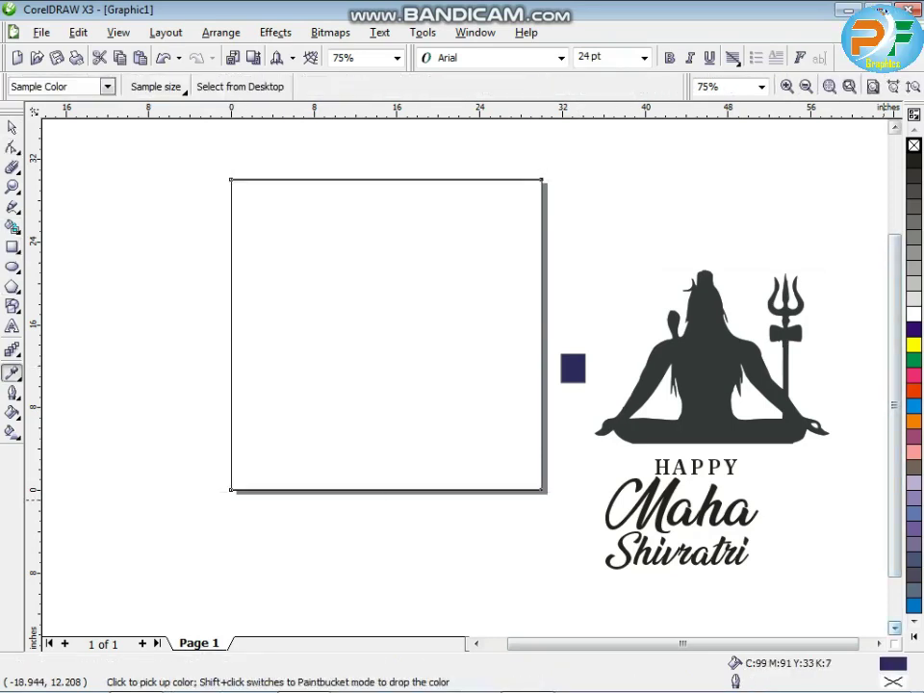
{"action": "left_click", "coordinate": [472, 366], "text": "shift"}
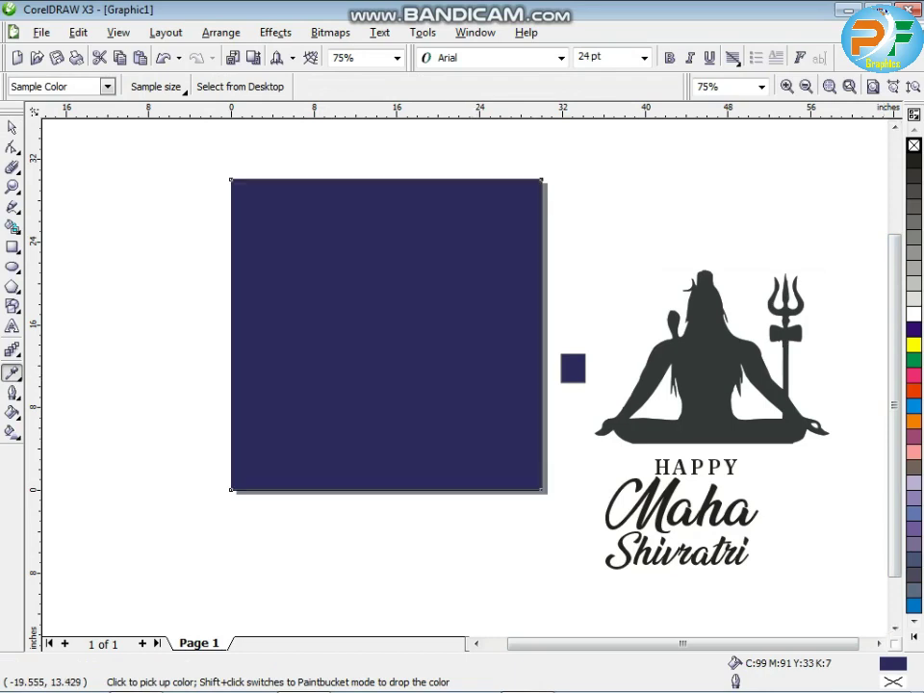
{"action": "left_click", "coordinate": [11, 392]}
{"action": "left_click", "coordinate": [92, 403]}
{"action": "key", "text": "Escape"}
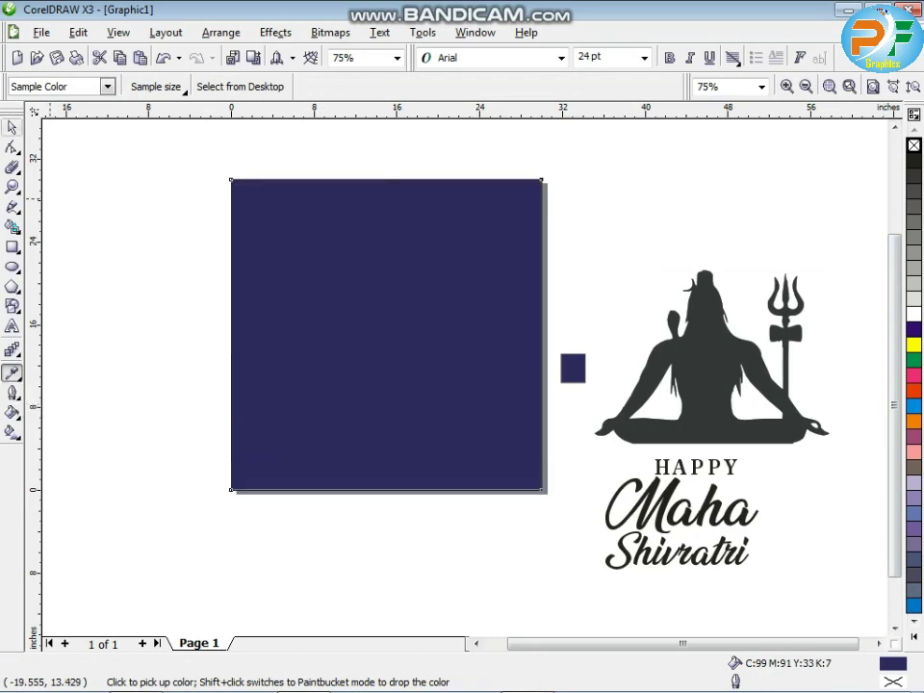
{"action": "left_click", "coordinate": [11, 127]}
{"action": "left_click", "coordinate": [70, 187]}
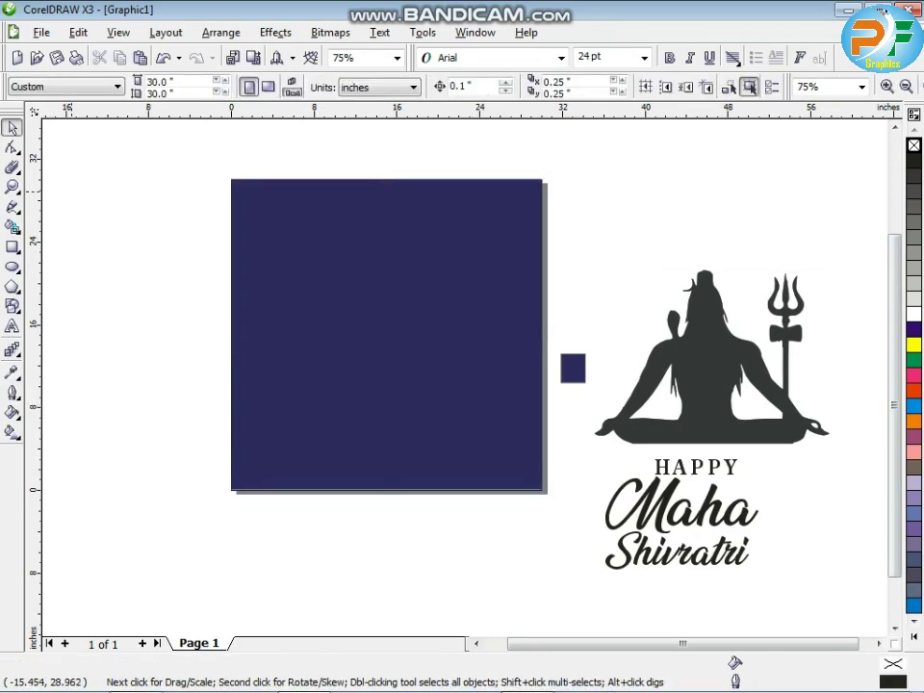
Move the meditating Shiva silhouette onto the navy square and fill it with white
{"action": "left_click", "coordinate": [700, 384]}
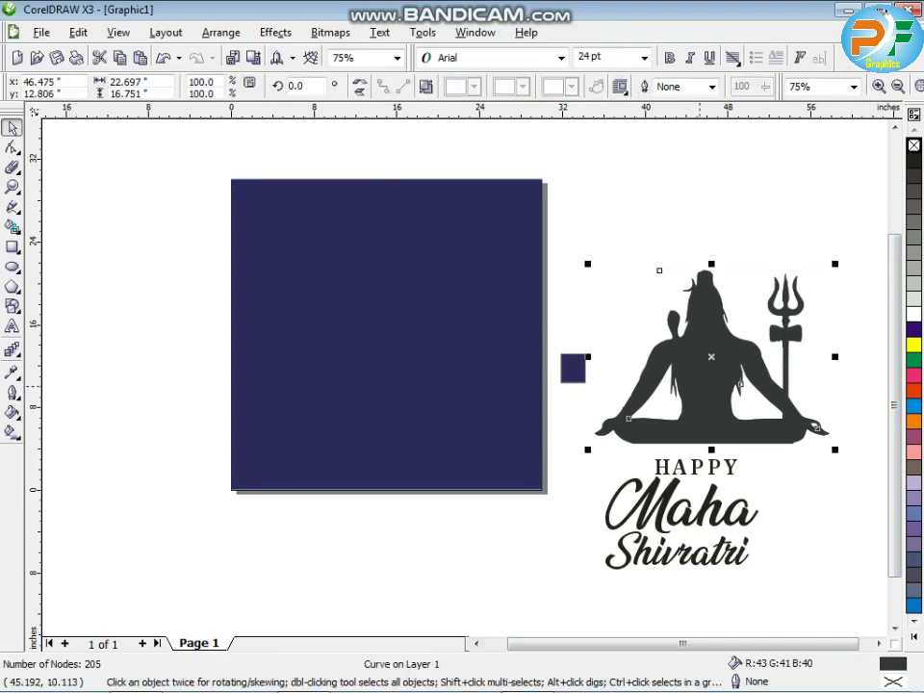
{"action": "left_click_drag", "start_coordinate": [702, 386], "coordinate": [382, 347]}
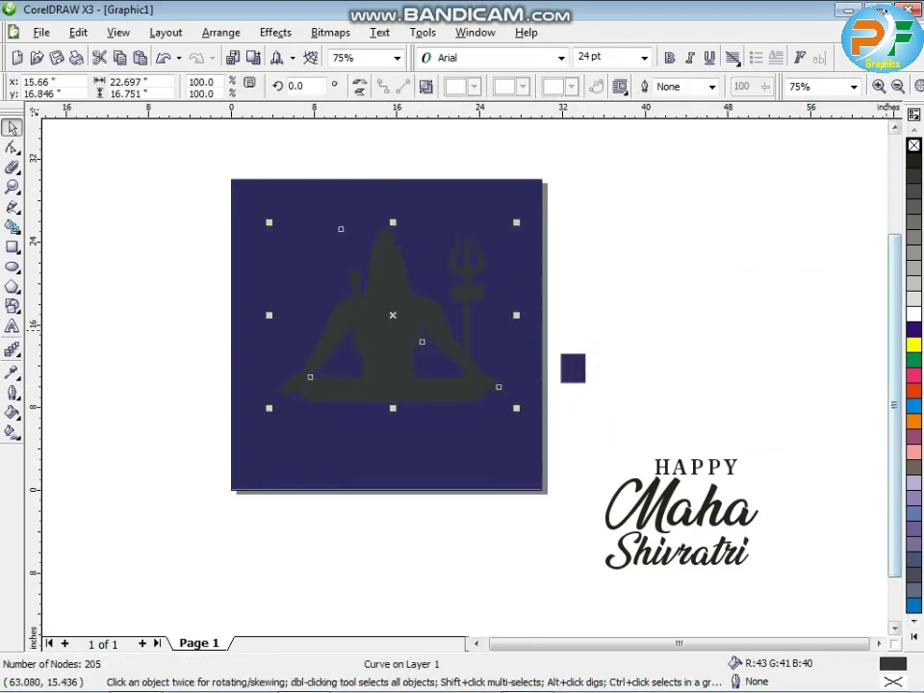
{"action": "left_click", "coordinate": [914, 314]}
{"action": "key", "text": "Escape"}
{"action": "left_click", "coordinate": [466, 357]}
{"action": "left_click", "coordinate": [483, 388]}
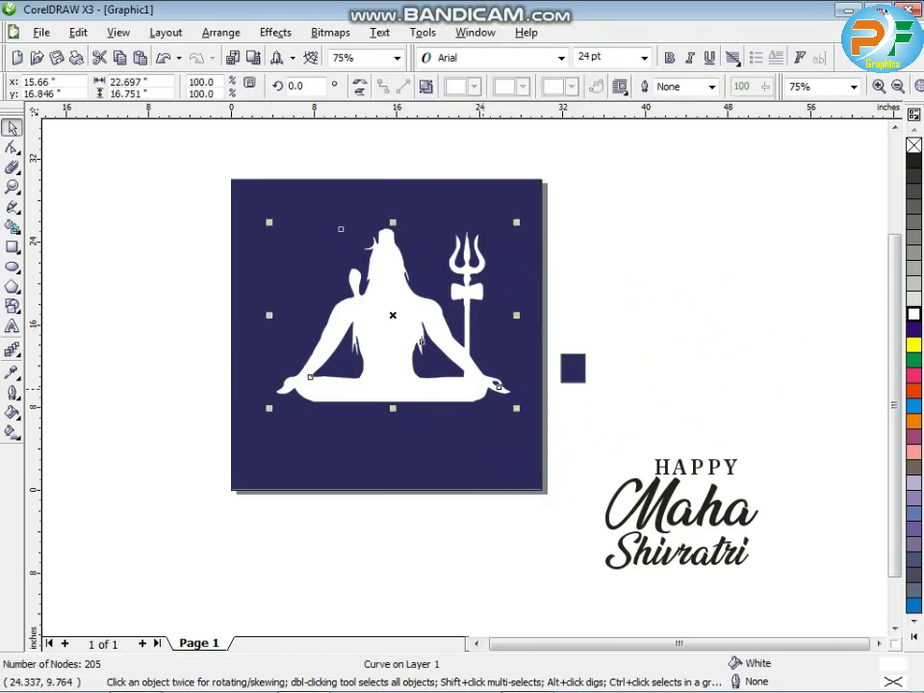
Scale the silhouette down to about 17.4 by 12.8 inches and nudge it into place in the square's upper middle
{"action": "left_click_drag", "start_coordinate": [515, 414], "coordinate": [463, 361]}
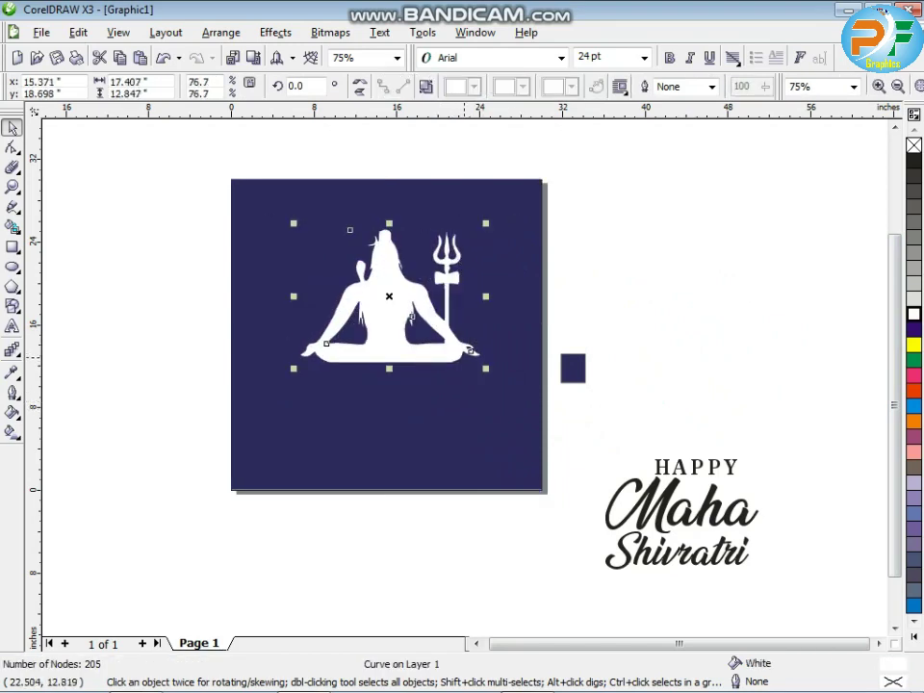
{"action": "key", "text": "Right"}
{"action": "key", "text": "Up"}
{"action": "left_click", "coordinate": [449, 537]}
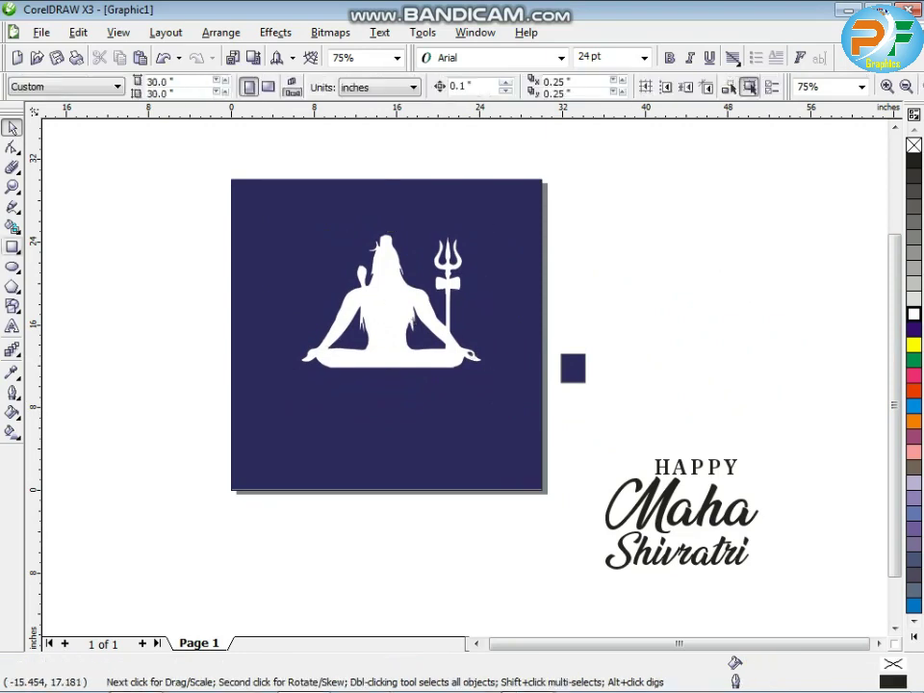
Draw a thin horizontal bar about 28.8 inches wide along the silhouette's base, filled white with no outline
{"action": "left_click", "coordinate": [12, 247]}
{"action": "left_click_drag", "start_coordinate": [241, 369], "coordinate": [540, 368]}
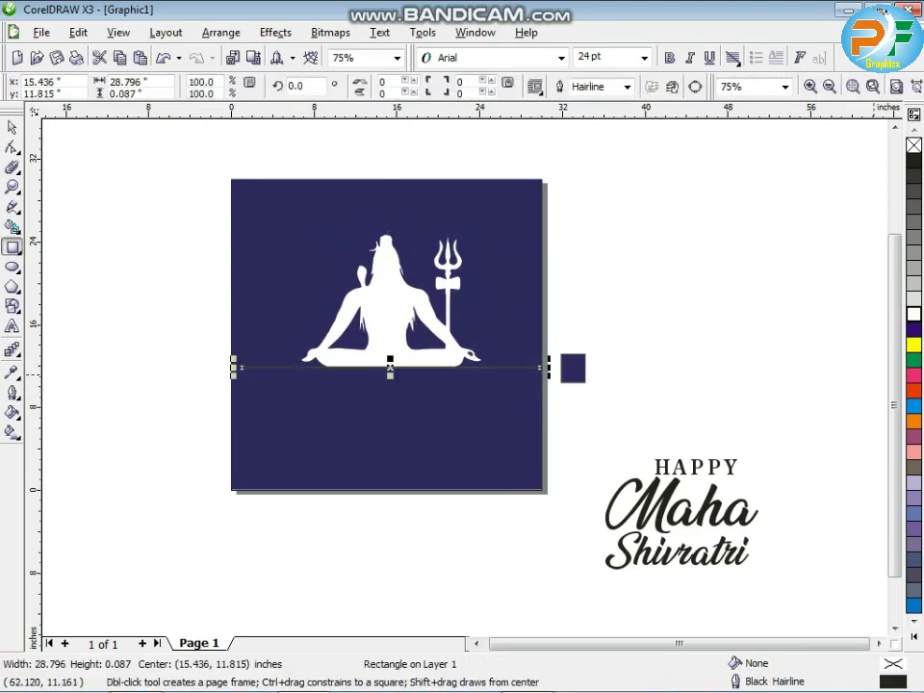
{"action": "left_click", "coordinate": [11, 392]}
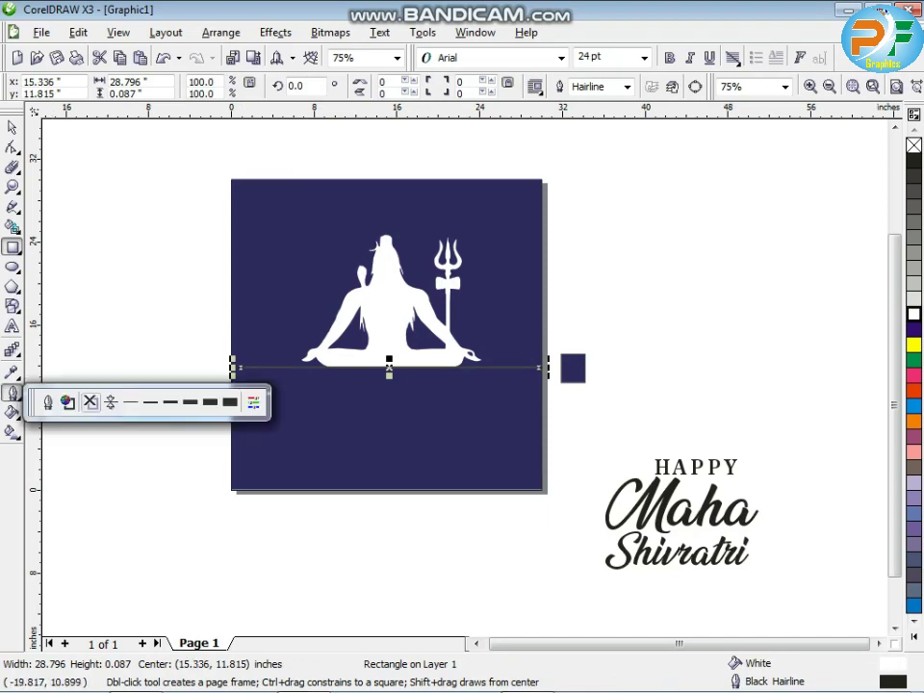
{"action": "left_click", "coordinate": [90, 399]}
Thicken the white bar under the silhouette downward to about 0.26 inches high
{"action": "scroll", "coordinate": [415, 378], "scroll_direction": "up", "scroll_amount": 2}
{"action": "left_click", "coordinate": [367, 341]}
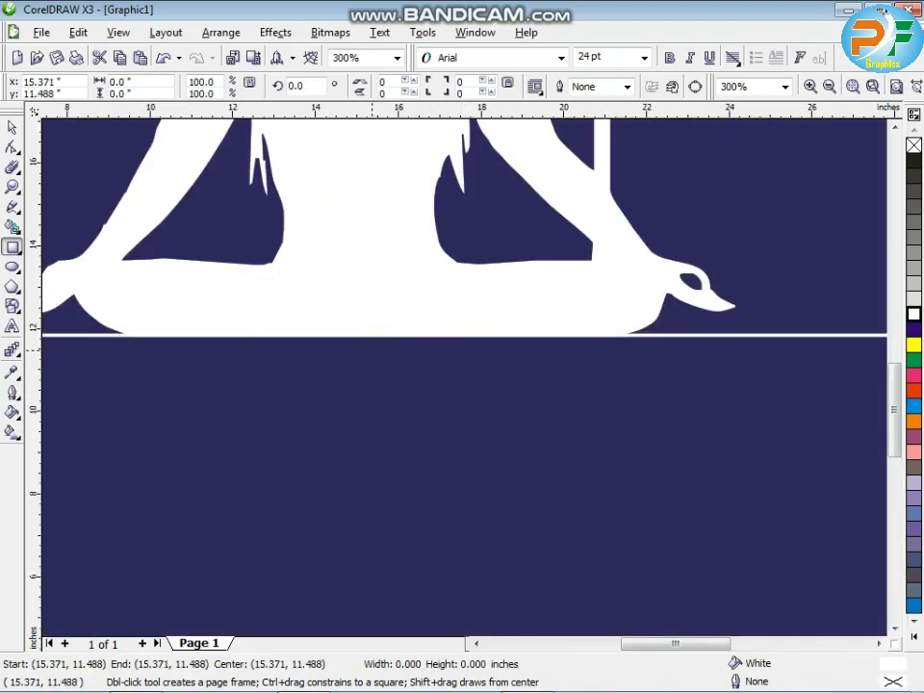
{"action": "left_click", "coordinate": [369, 334]}
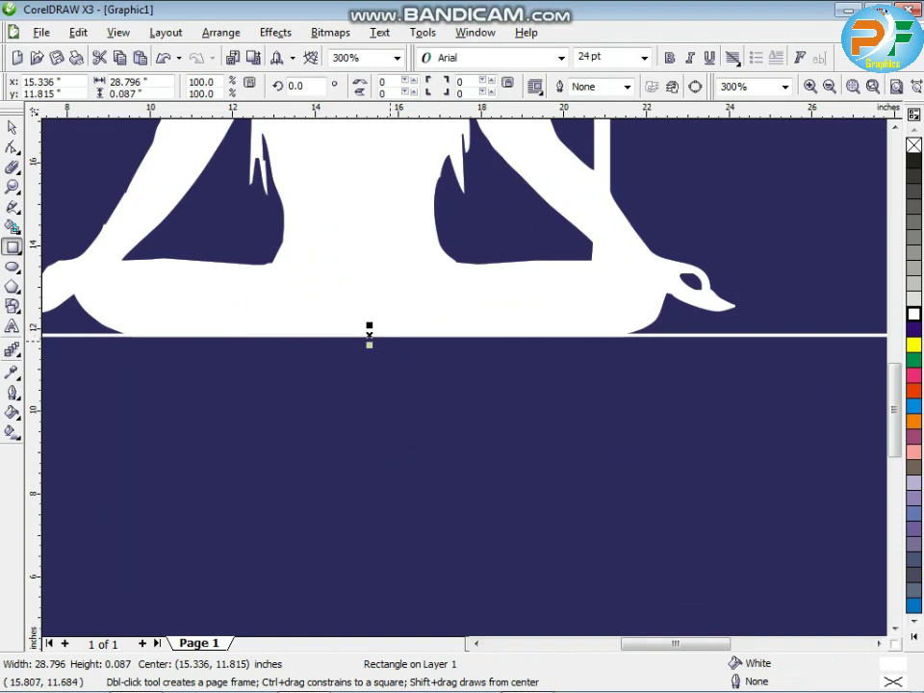
{"action": "left_click_drag", "start_coordinate": [369, 344], "coordinate": [368, 350]}
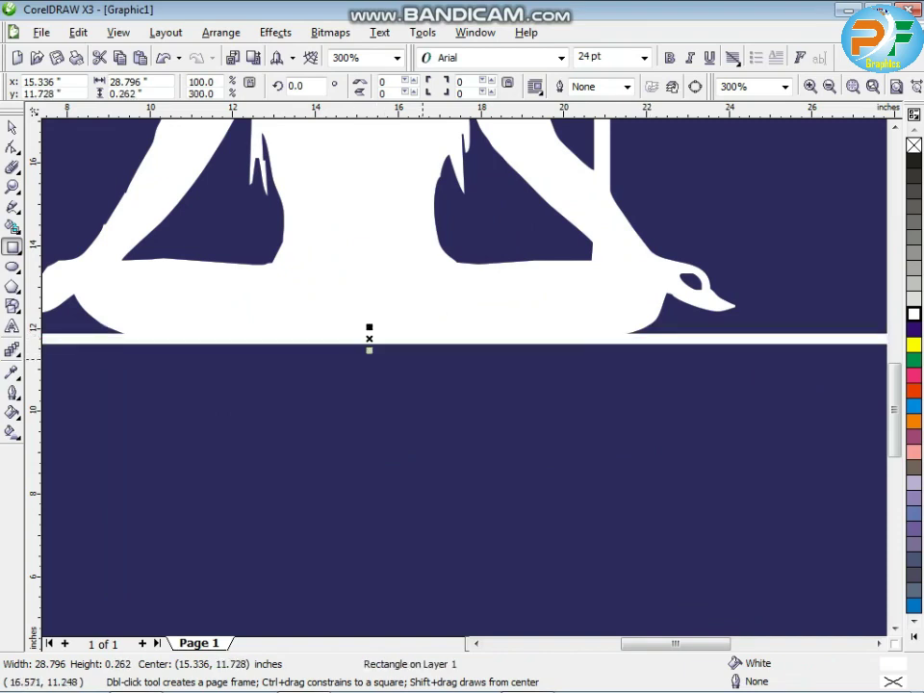
{"action": "key", "text": "F3"}
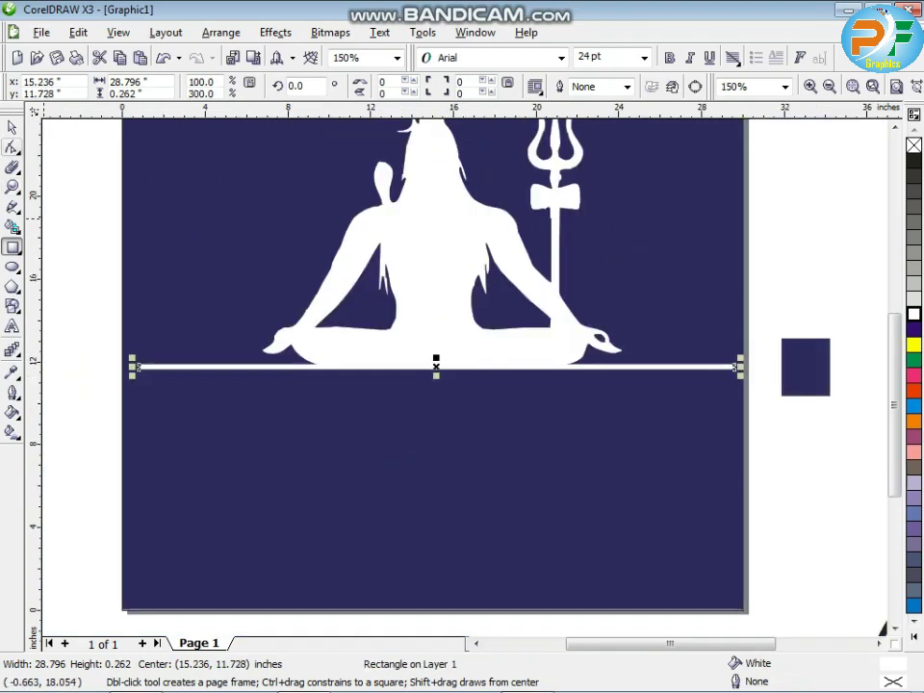
{"action": "left_click", "coordinate": [11, 127]}
{"action": "left_click", "coordinate": [75, 207]}
Draw an upright rectangle about 3.9 by 7.2 inches over the silhouette's torso and nudge it slightly left and down
{"action": "left_click", "coordinate": [11, 247]}
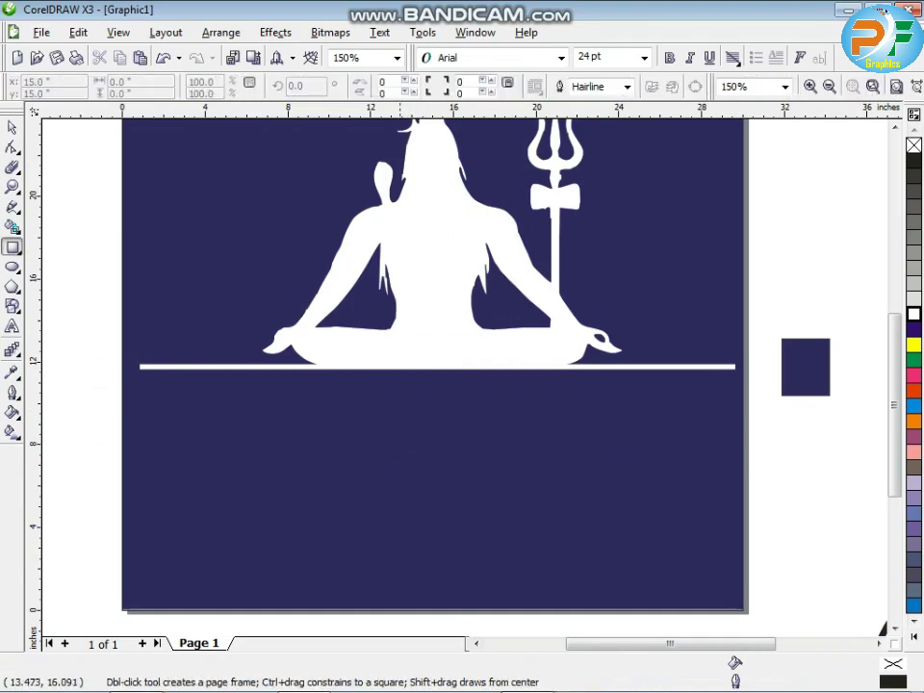
{"action": "mouse_move", "coordinate": [394, 253]}
{"action": "left_mouse_down"}
{"action": "mouse_move", "coordinate": [487, 365]}
{"action": "mouse_move", "coordinate": [490, 406]}
{"action": "mouse_move", "coordinate": [476, 403]}
{"action": "left_mouse_up"}
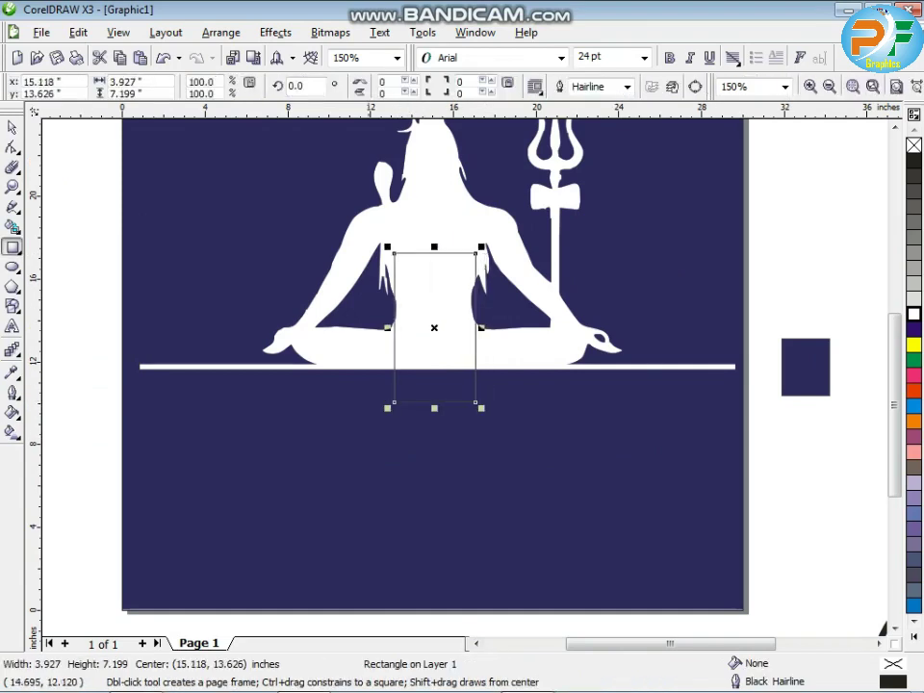
{"action": "key", "text": "Left"}
{"action": "key", "text": "Left"}
{"action": "key", "text": "Left"}
{"action": "key", "text": "Down"}
{"action": "key", "text": "Down"}
{"action": "key", "text": "Right"}
Try to round all four corners of the torso rectangle to a roundness of 64
{"action": "left_click", "coordinate": [12, 147]}
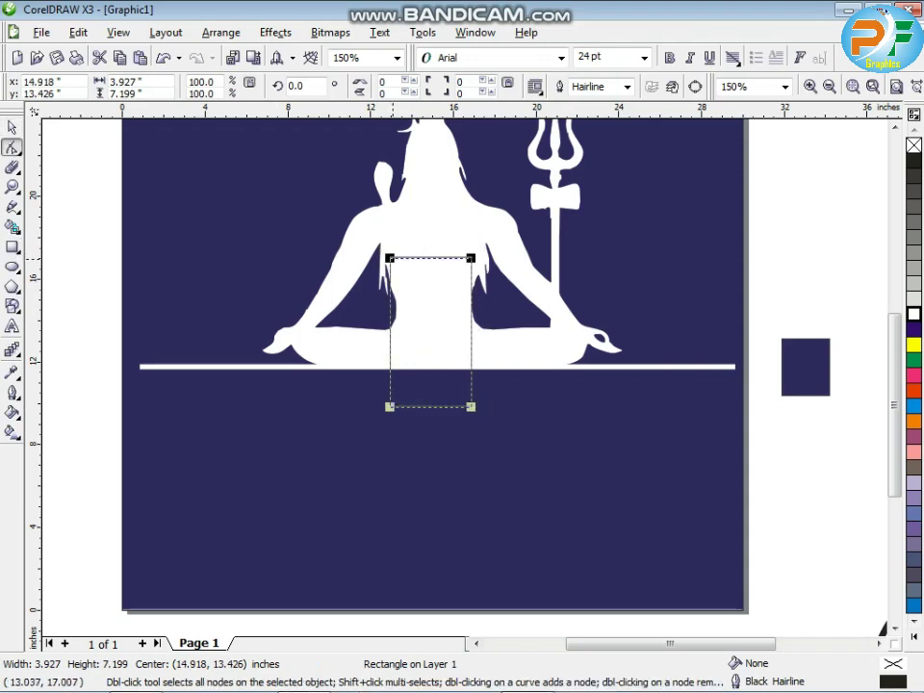
{"action": "left_click_drag", "start_coordinate": [392, 256], "coordinate": [425, 305]}
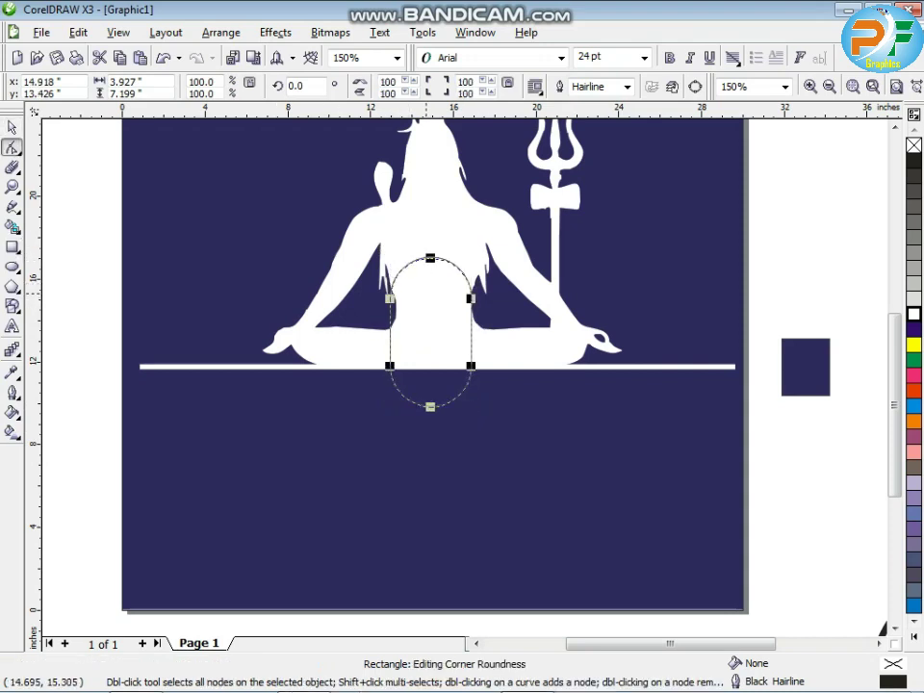
{"action": "mouse_move", "coordinate": [430, 255]}
{"action": "left_mouse_down"}
{"action": "mouse_move", "coordinate": [411, 251]}
{"action": "mouse_move", "coordinate": [415, 258]}
{"action": "left_mouse_up"}
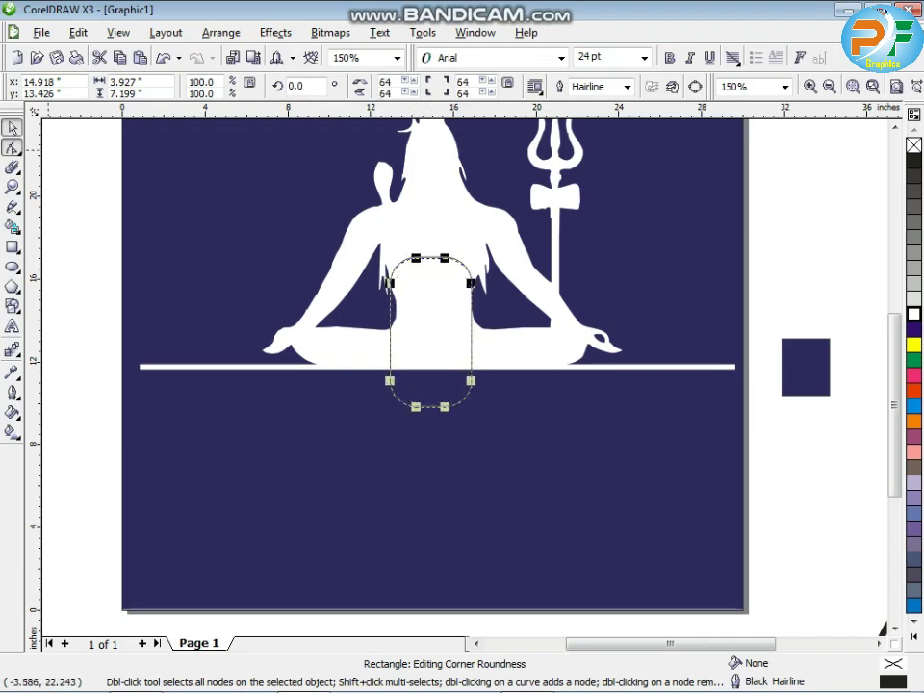
{"action": "key", "text": "space"}
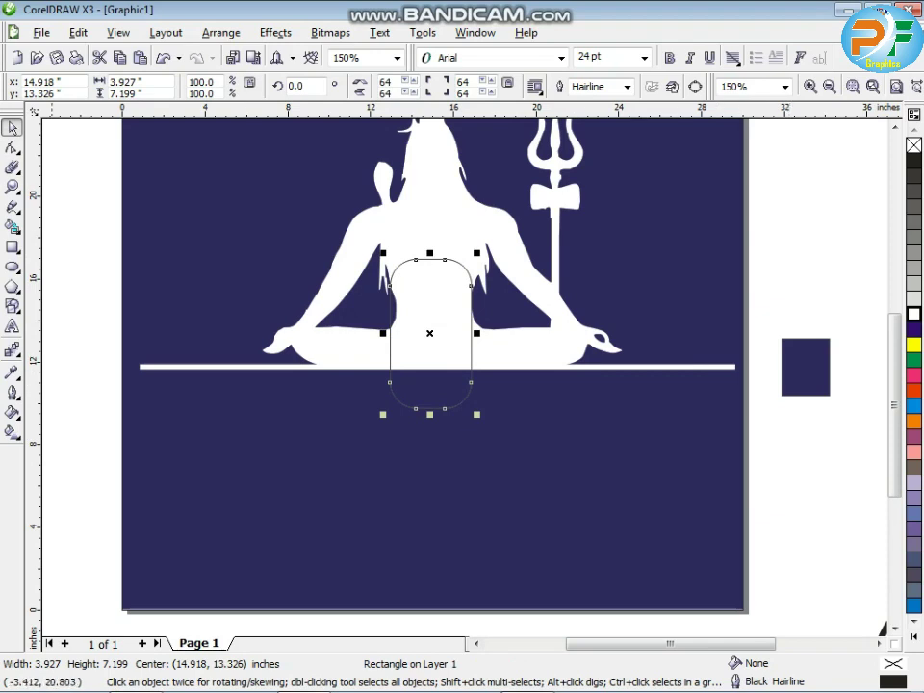
{"action": "key", "text": "ctrl+z"}
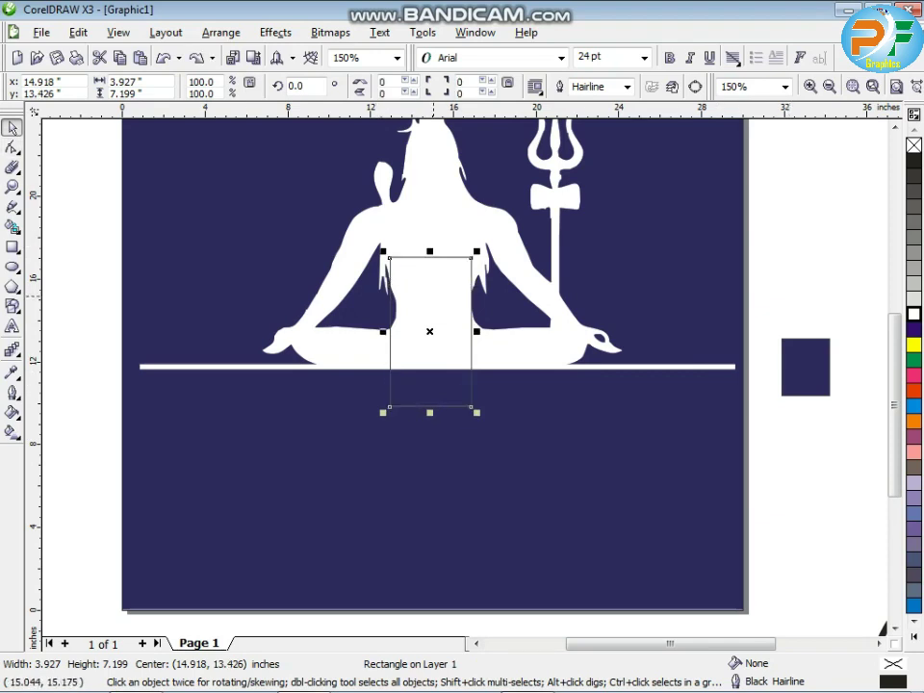
Round only the two top corners of the torso rectangle to 100, forming an arch
{"action": "left_click", "coordinate": [12, 148]}
{"action": "scroll", "coordinate": [420, 295], "scroll_direction": "up", "scroll_amount": 1}
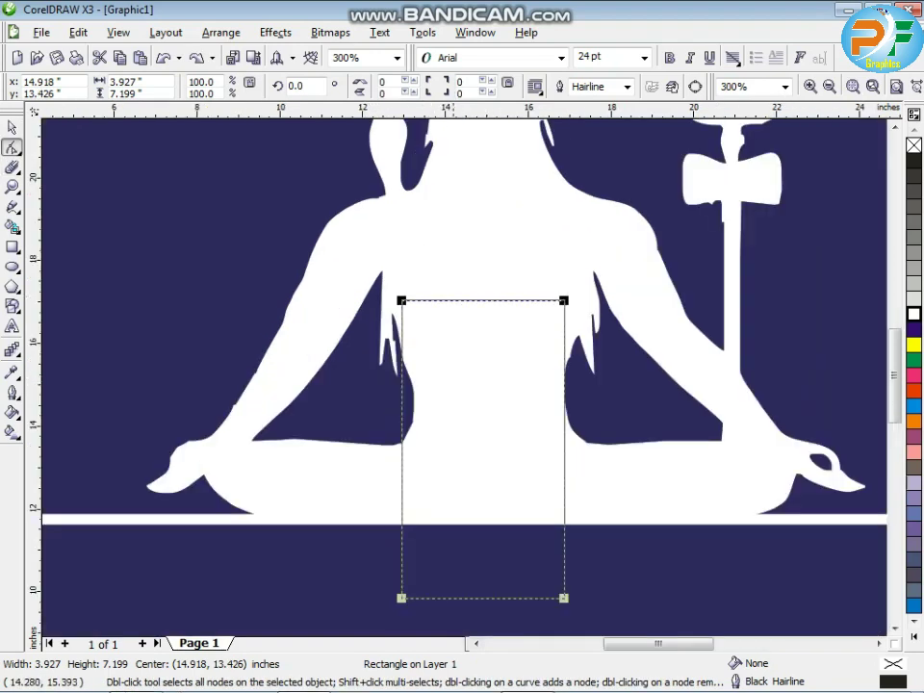
{"action": "left_click_drag", "start_coordinate": [406, 300], "coordinate": [452, 421]}
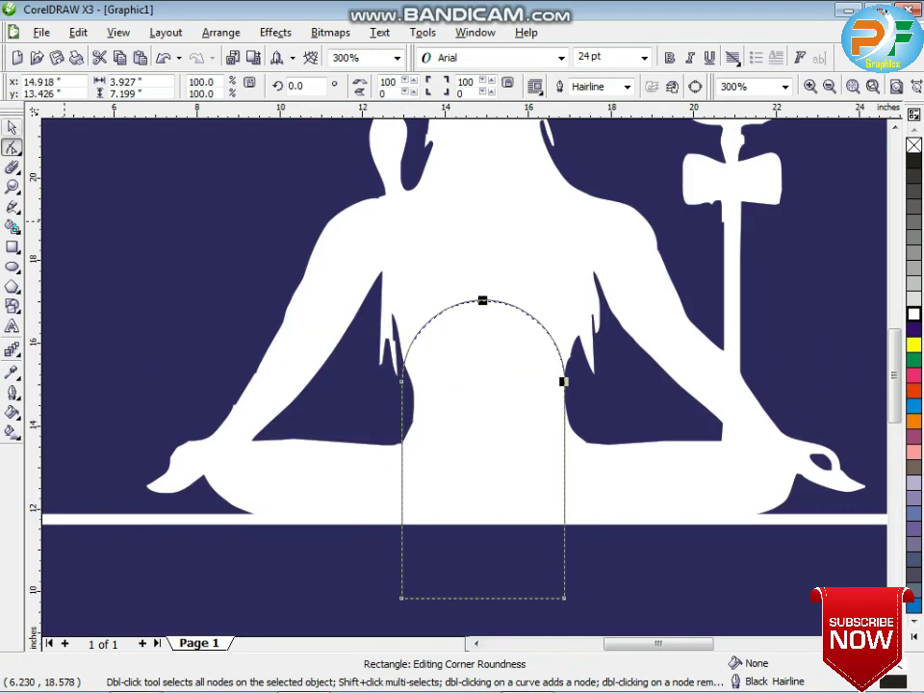
Fill the arch shape with the background's navy colour and remove its outline
{"action": "left_click", "coordinate": [11, 128]}
{"action": "left_click", "coordinate": [12, 372]}
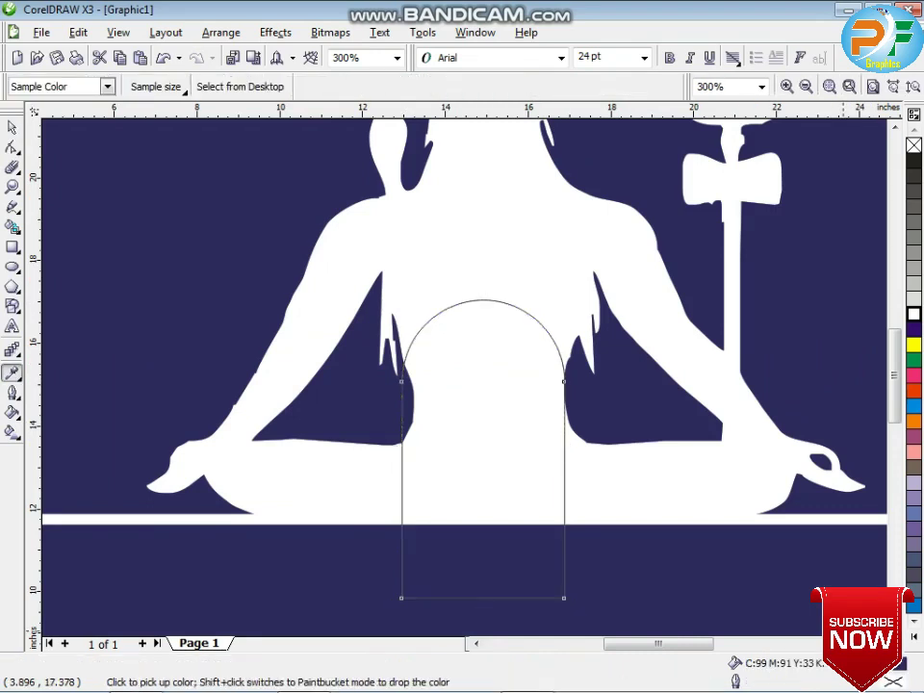
{"action": "left_click", "coordinate": [533, 495], "text": "shift"}
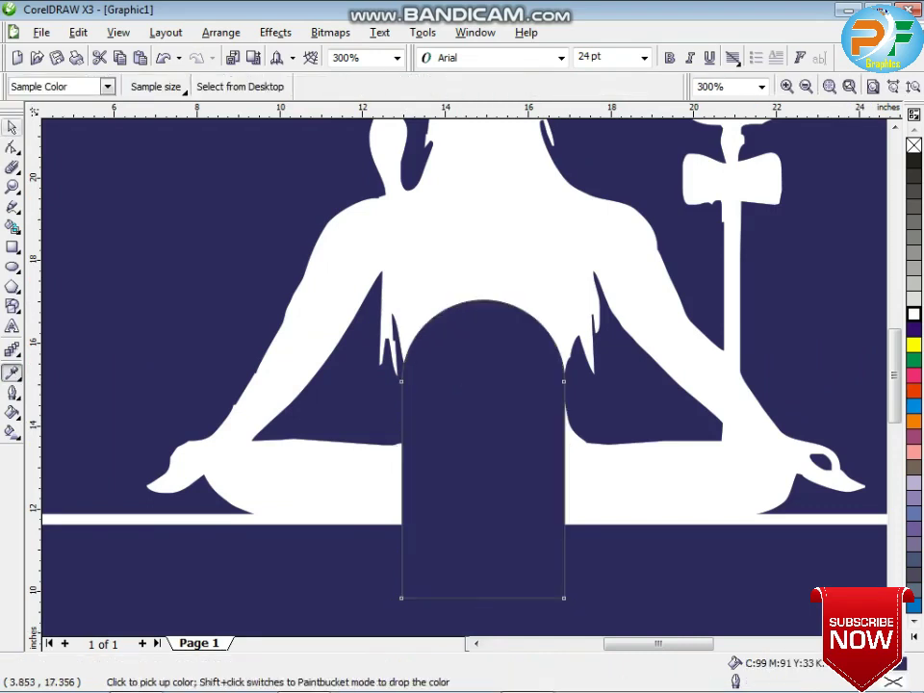
{"action": "left_click", "coordinate": [12, 127]}
{"action": "left_click", "coordinate": [12, 392]}
{"action": "left_click", "coordinate": [90, 402]}
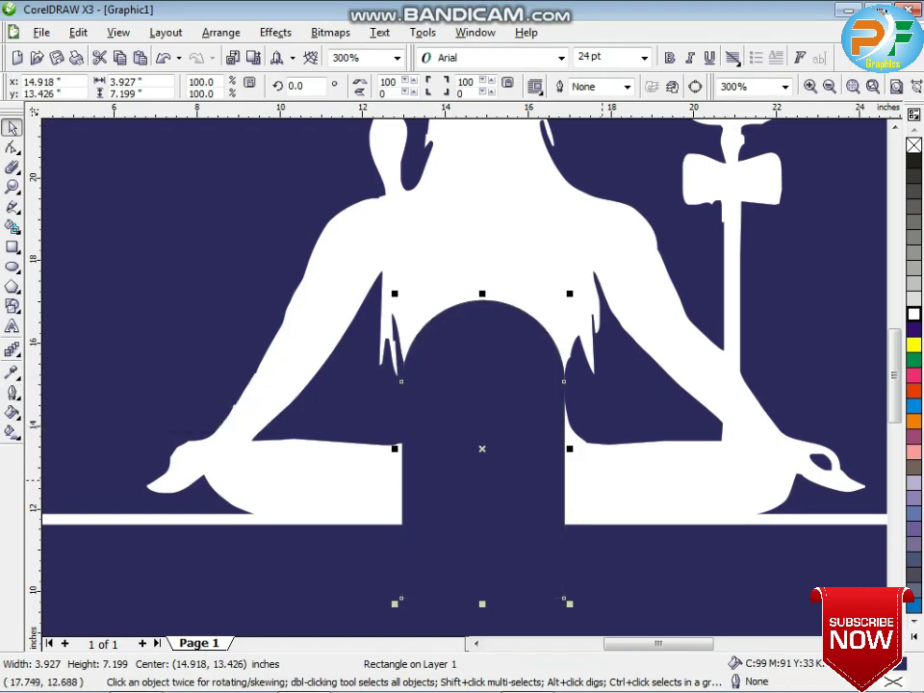
Enlarge the navy arch proportionally up and to the right, to about 4.9 by 8.9 inches
{"action": "scroll", "coordinate": [601, 480], "scroll_direction": "down", "scroll_amount": 1}
{"action": "left_click", "coordinate": [736, 339]}
{"action": "left_click", "coordinate": [402, 347]}
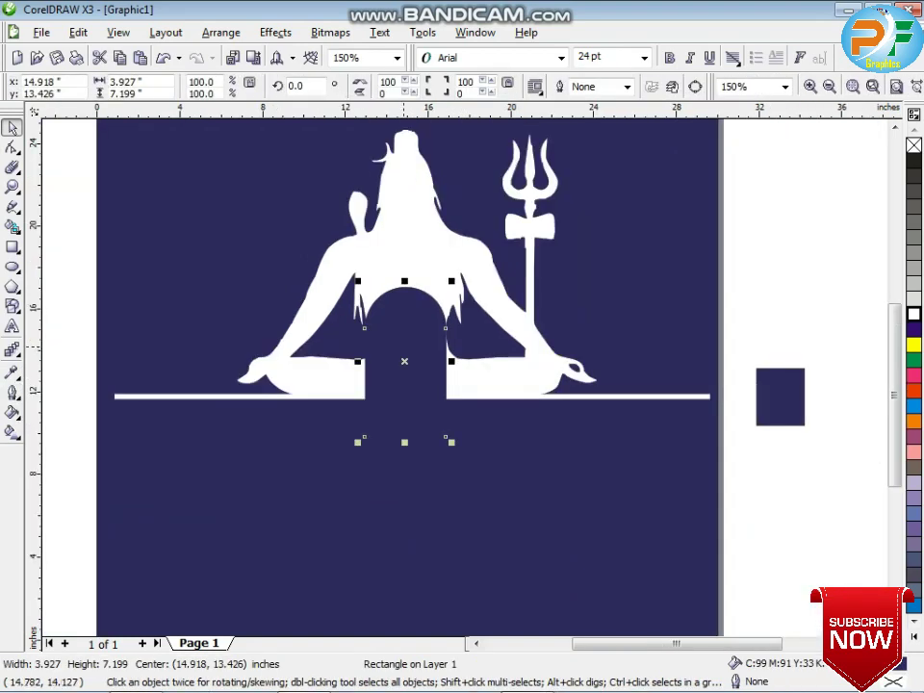
{"action": "left_click_drag", "start_coordinate": [451, 281], "coordinate": [484, 241]}
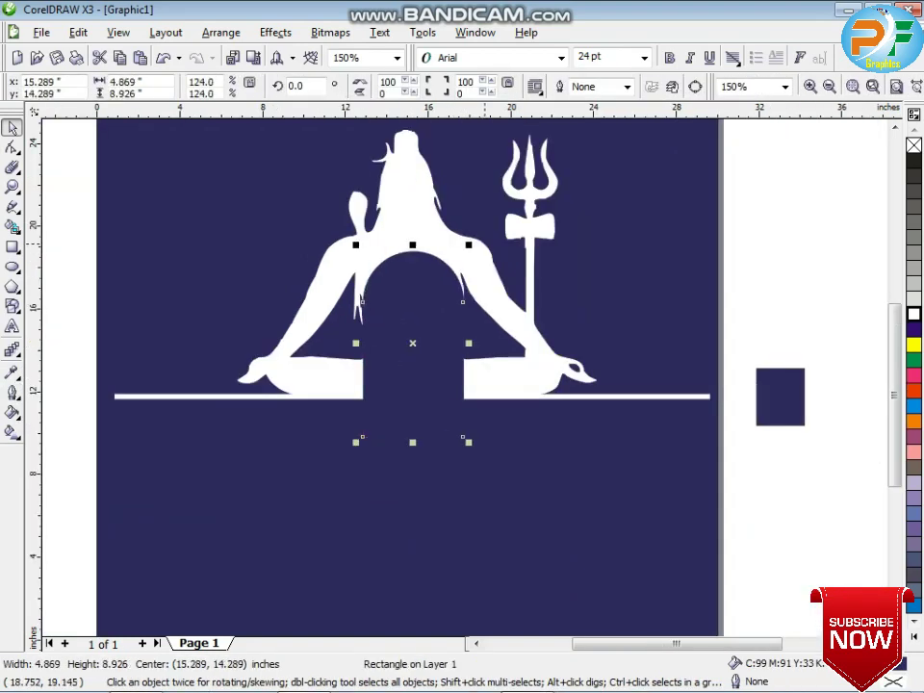
{"action": "left_click", "coordinate": [773, 301]}
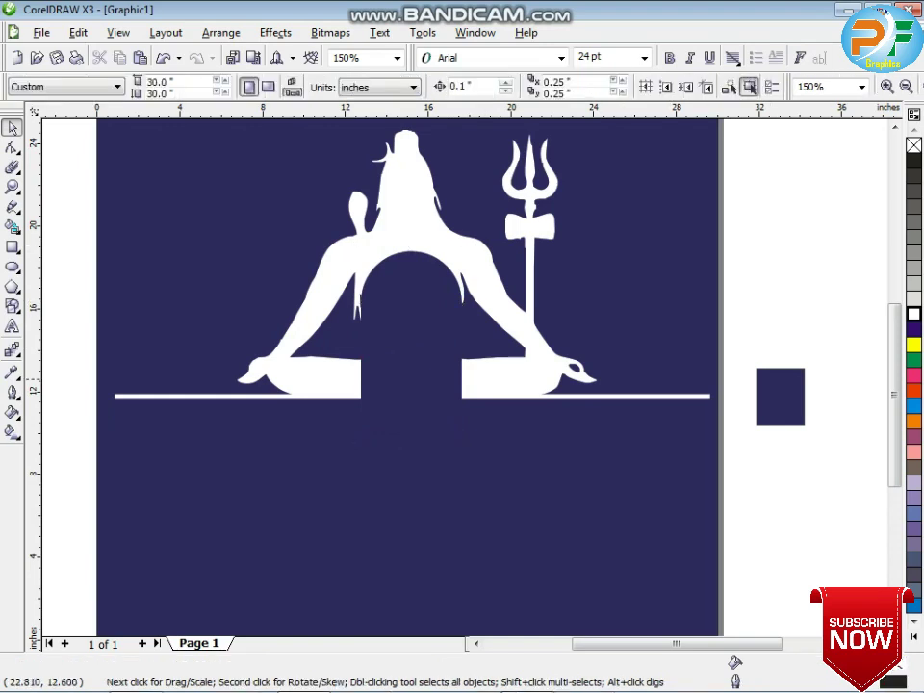
{"action": "scroll", "coordinate": [449, 376], "scroll_direction": "down", "scroll_amount": 1}
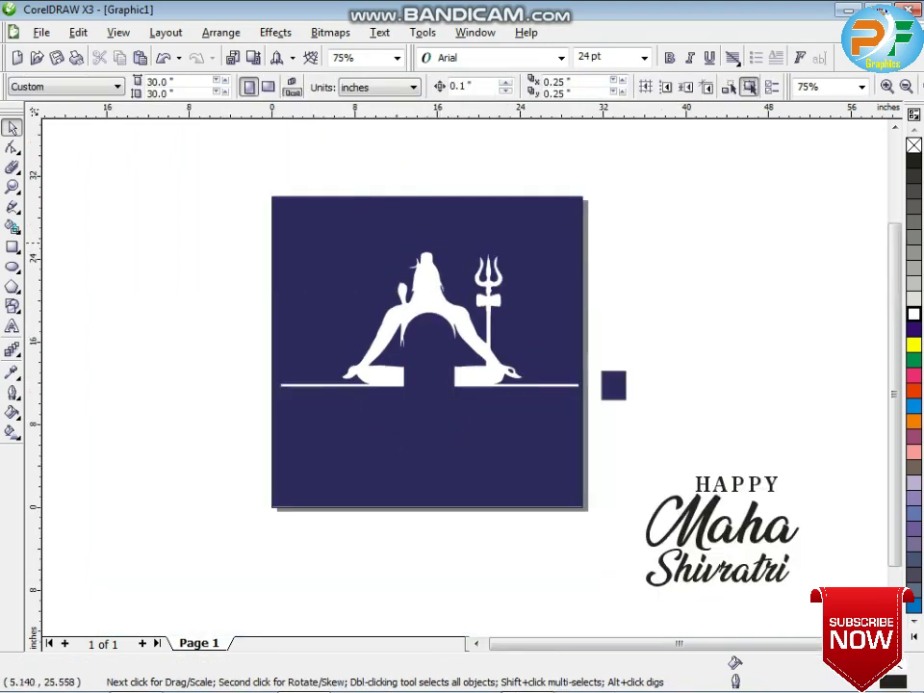
Stretch the Shiva silhouette slightly taller and wider, to about 18 by 14 inches
{"action": "left_click", "coordinate": [512, 371]}
{"action": "left_click_drag", "start_coordinate": [431, 245], "coordinate": [434, 239]}
{"action": "left_click_drag", "start_coordinate": [336, 238], "coordinate": [330, 234]}
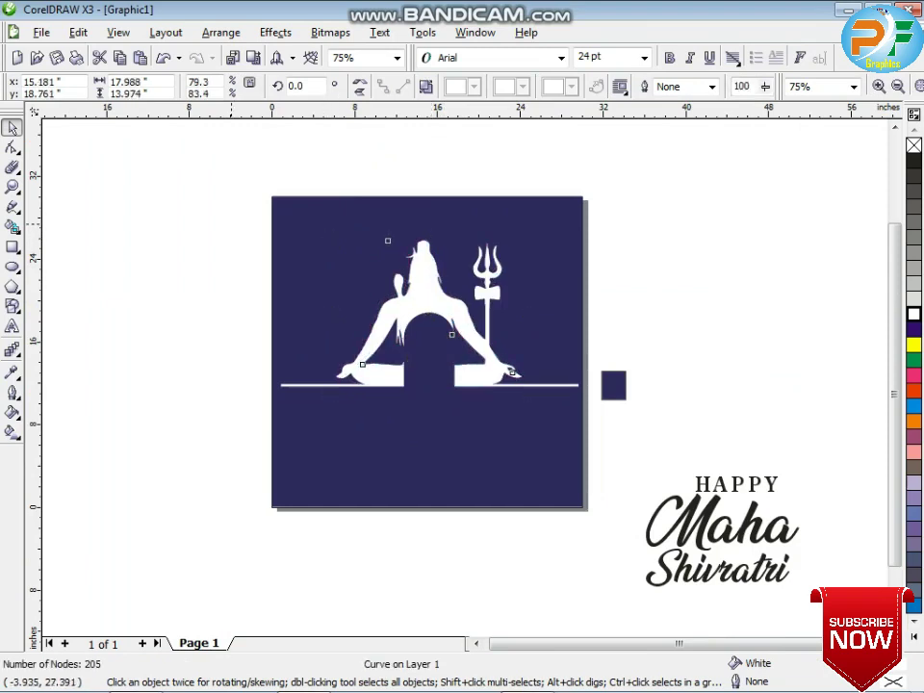
Nudge the silhouette, the white bar and the navy arch down together by 0.2 inches
{"action": "left_click_drag", "start_coordinate": [188, 211], "coordinate": [613, 415]}
{"action": "key", "text": "Down"}
{"action": "key", "text": "Down"}
{"action": "left_click", "coordinate": [604, 318]}
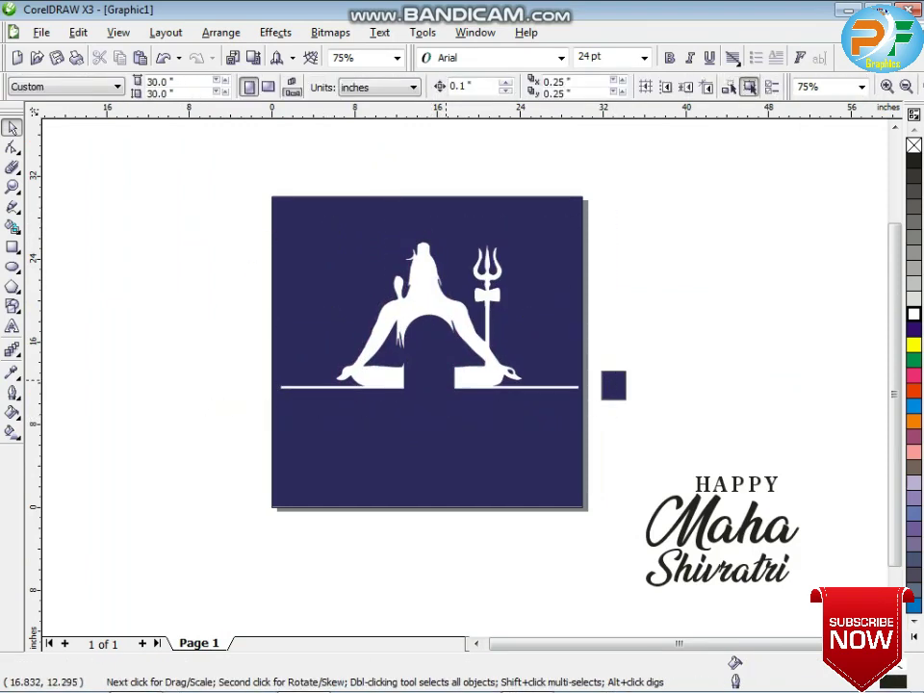
Widen the navy arch slightly on its left side and nudge it sideways to centre it under the silhouette's head
{"action": "left_click", "coordinate": [445, 379]}
{"action": "key", "text": "Left"}
{"action": "key", "text": "Left"}
{"action": "key", "text": "Left"}
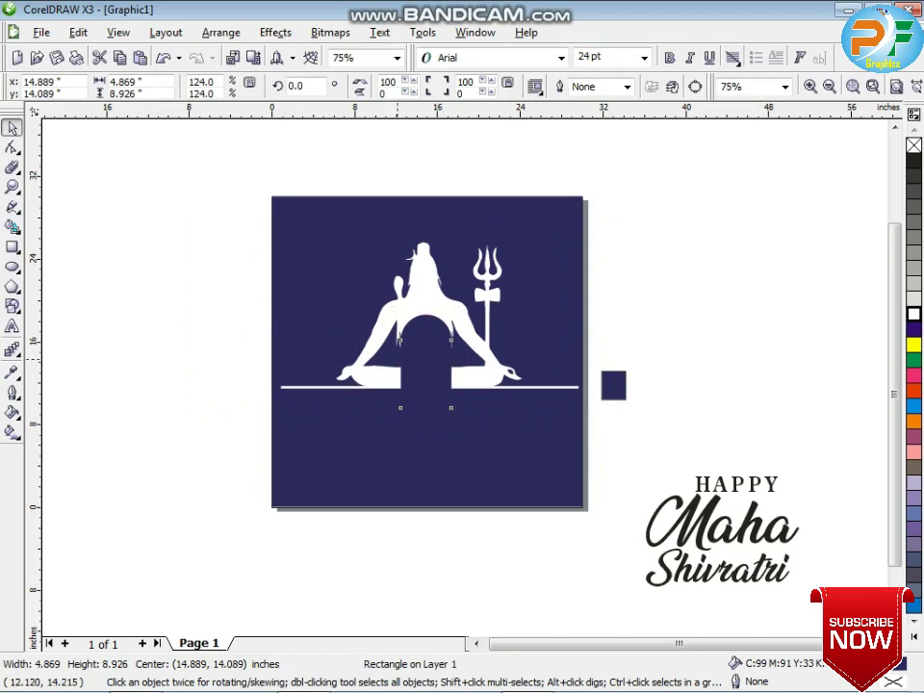
{"action": "left_click_drag", "start_coordinate": [396, 360], "coordinate": [391, 361]}
{"action": "key", "text": "Right"}
{"action": "key", "text": "Right"}
{"action": "key", "text": "Escape"}
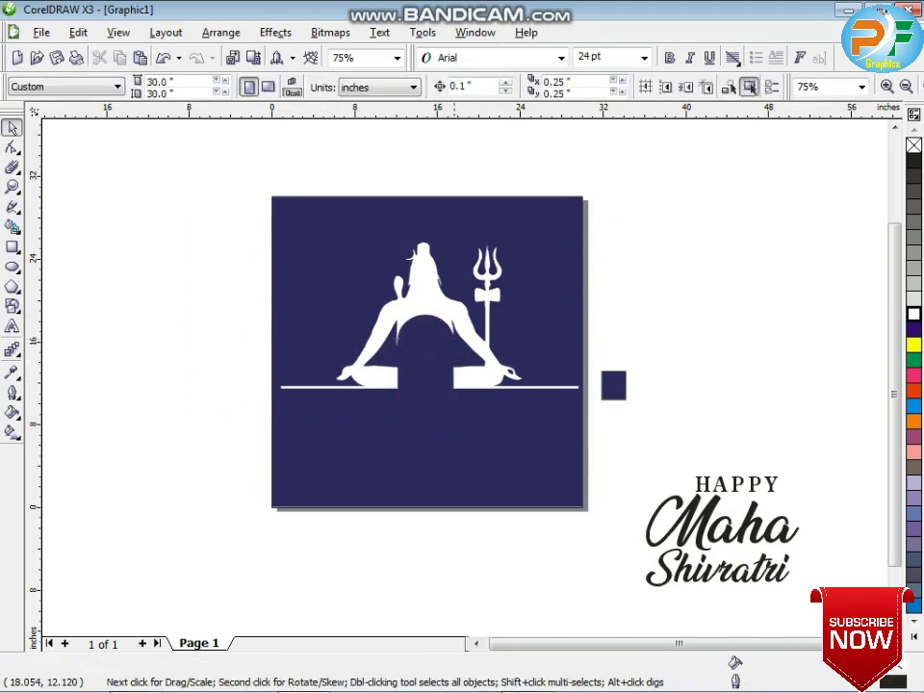
Group the navy background, Shiva silhouette, white bar and navy arch into one object and deselect it
{"action": "left_click", "coordinate": [460, 381]}
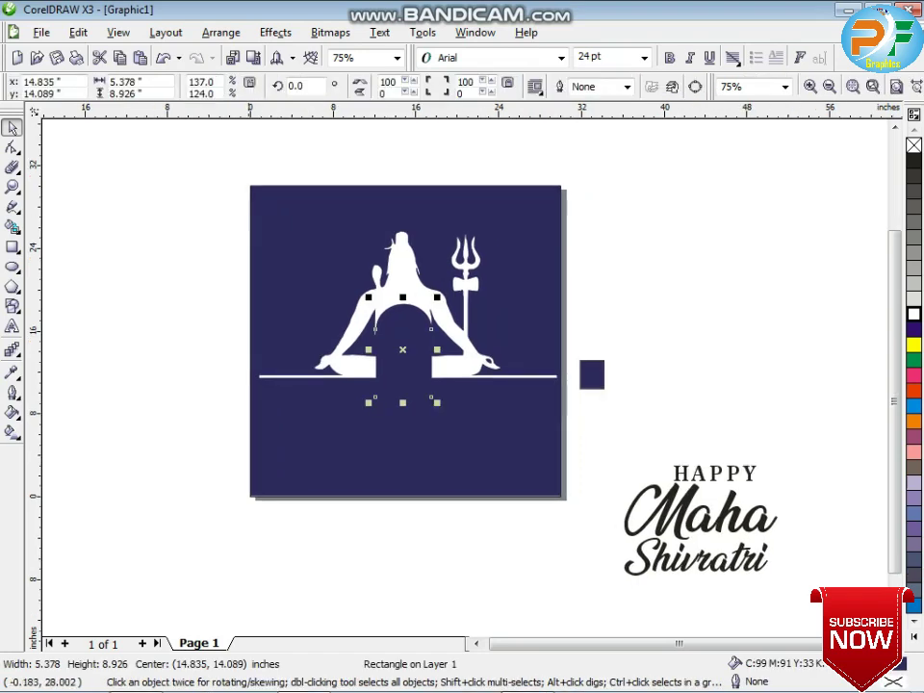
{"action": "left_click_drag", "start_coordinate": [223, 171], "coordinate": [572, 534]}
{"action": "key", "text": "ctrl+g"}
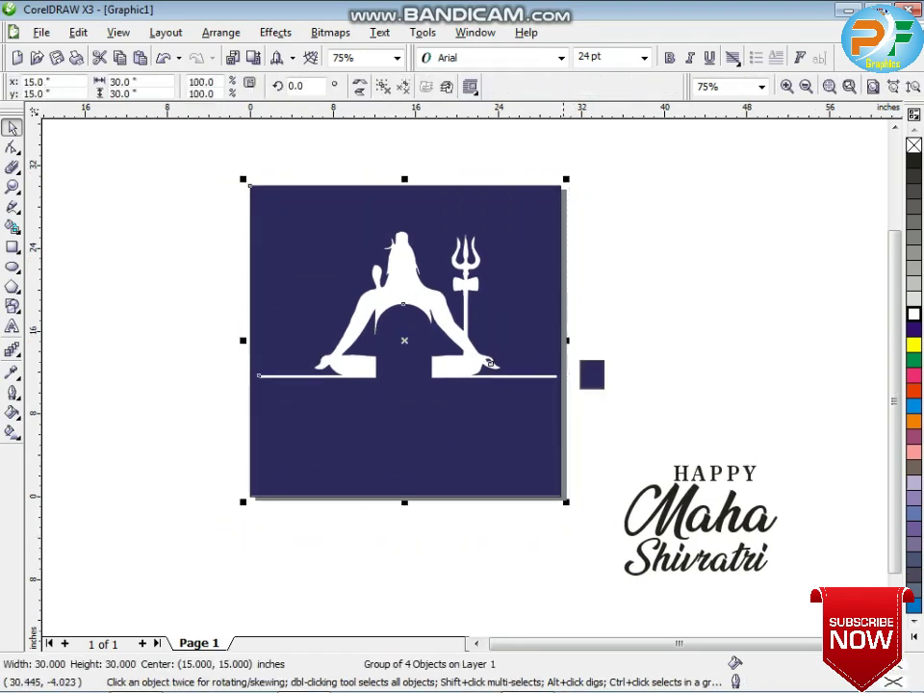
{"action": "key", "text": "Escape"}
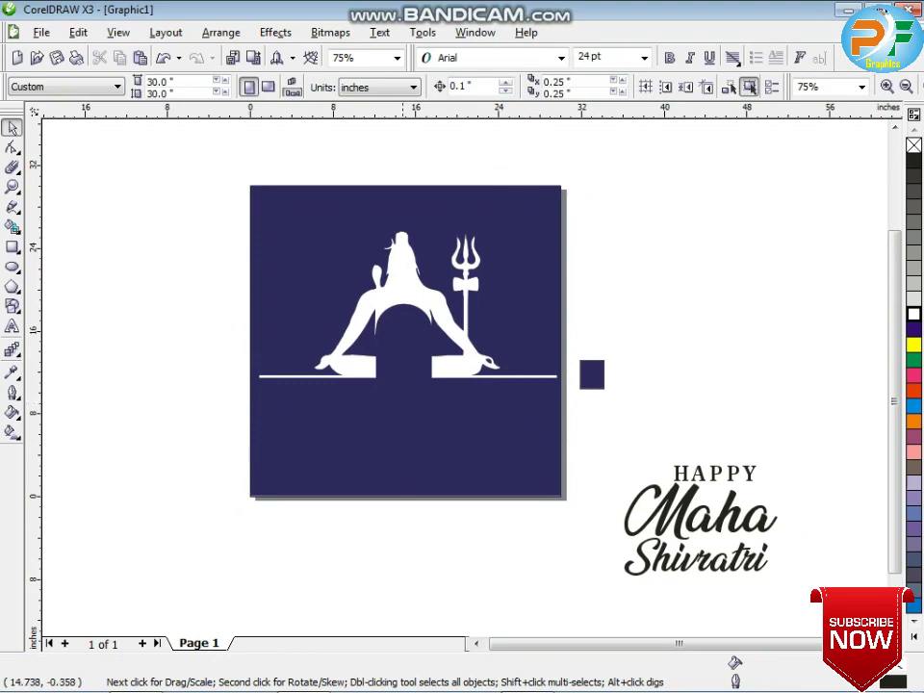
Draw a rectangle about 7.3 by 2.6 inches below the page and round its corners fully into a capsule
{"action": "scroll", "coordinate": [401, 535], "scroll_direction": "up", "scroll_amount": 1}
{"action": "key", "text": "F6"}
{"action": "left_click_drag", "start_coordinate": [285, 368], "coordinate": [436, 421]}
{"action": "key", "text": "shift+F2"}
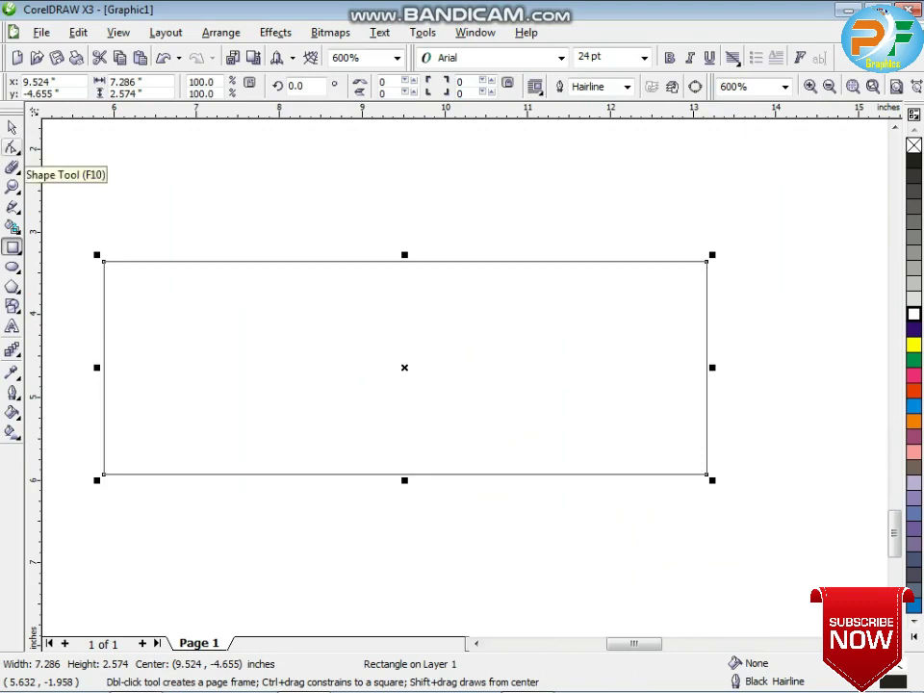
{"action": "left_click", "coordinate": [11, 147]}
{"action": "left_click_drag", "start_coordinate": [103, 261], "coordinate": [300, 344]}
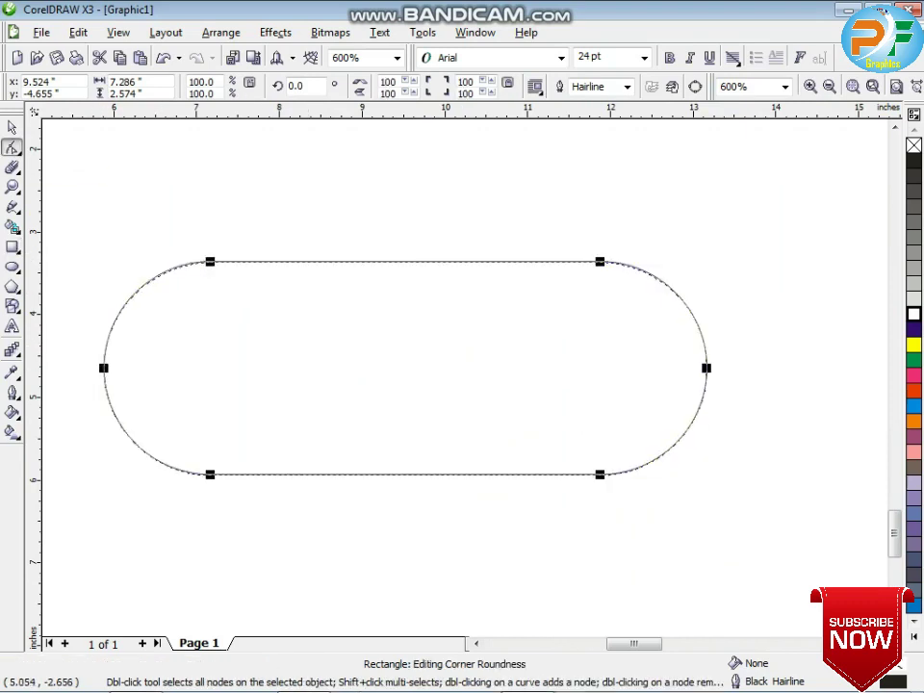
Set the capsule's outline width to 10 points
{"action": "left_click", "coordinate": [11, 126]}
{"action": "key", "text": "F12"}
{"action": "type", "text": "10"}
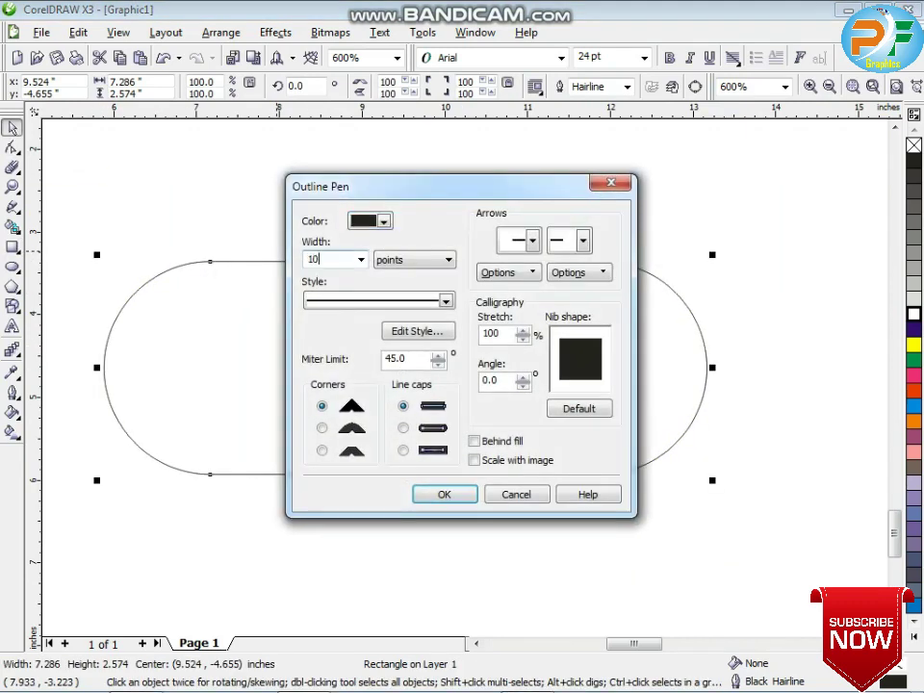
{"action": "key", "text": "Return"}
{"action": "left_click_drag", "start_coordinate": [338, 262], "coordinate": [312, 475]}
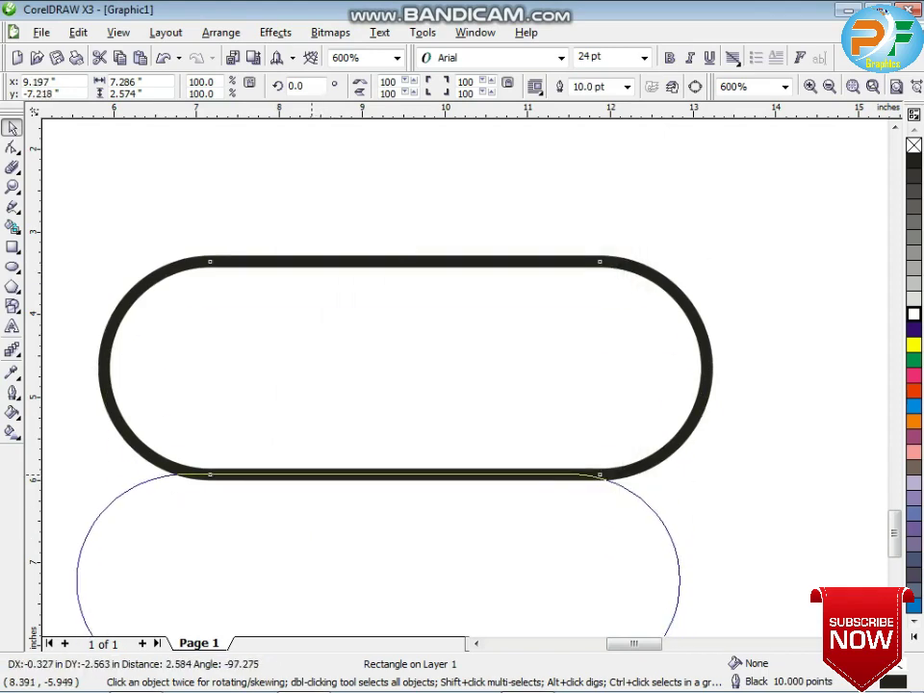
{"action": "right_click", "coordinate": [312, 475]}
{"action": "key", "text": "Delete"}
Stack a copy of the capsule directly below it and shrink the pair to about 3.1 by 2.2 inches inside the navy arch
{"action": "left_click", "coordinate": [503, 404]}
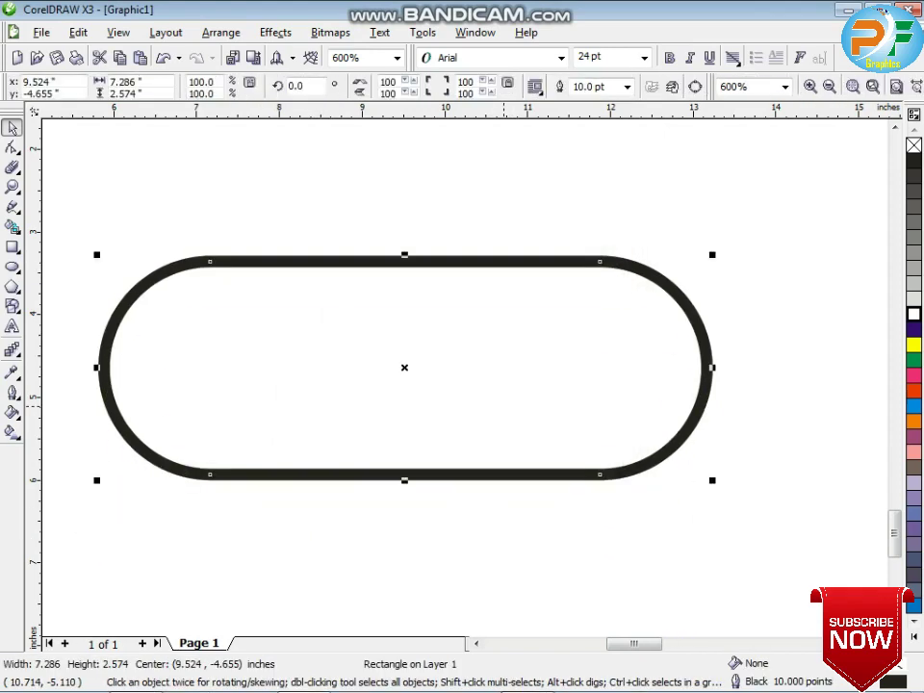
{"action": "left_click_drag", "start_coordinate": [504, 404], "coordinate": [502, 598]}
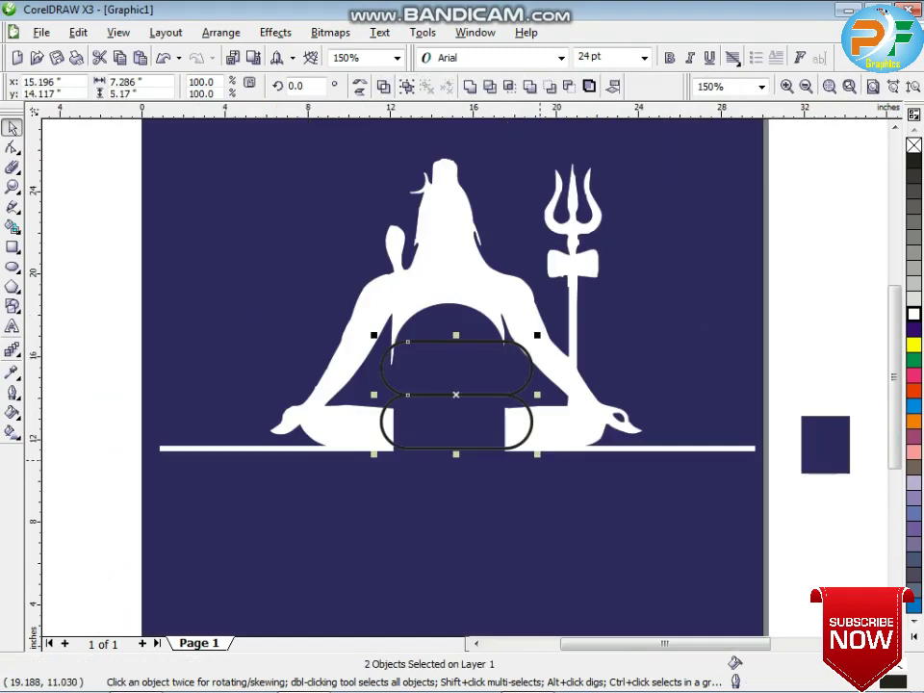
{"action": "left_click_drag", "start_coordinate": [537, 449], "coordinate": [453, 387]}
{"action": "scroll", "coordinate": [414, 366], "scroll_direction": "up", "scroll_amount": 2}
{"action": "scroll", "coordinate": [461, 376], "scroll_direction": "up", "scroll_amount": 3}
{"action": "left_click_drag", "start_coordinate": [461, 345], "coordinate": [561, 351]}
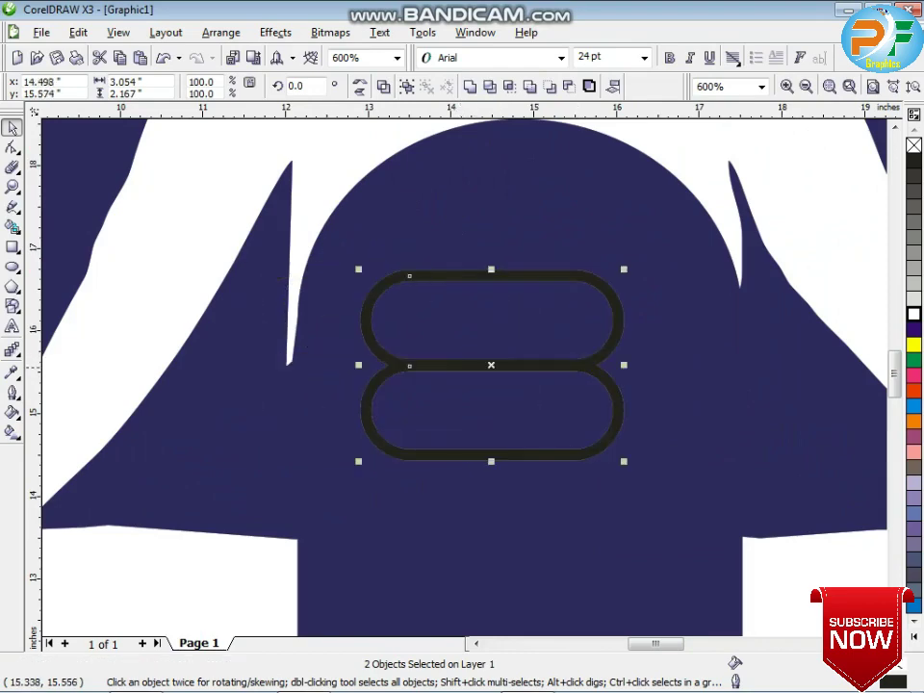
Change the outline colour of both stacked capsules to white
{"action": "key", "text": "F12"}
{"action": "left_click", "coordinate": [383, 220]}
{"action": "left_click", "coordinate": [404, 247]}
{"action": "left_click", "coordinate": [444, 494]}
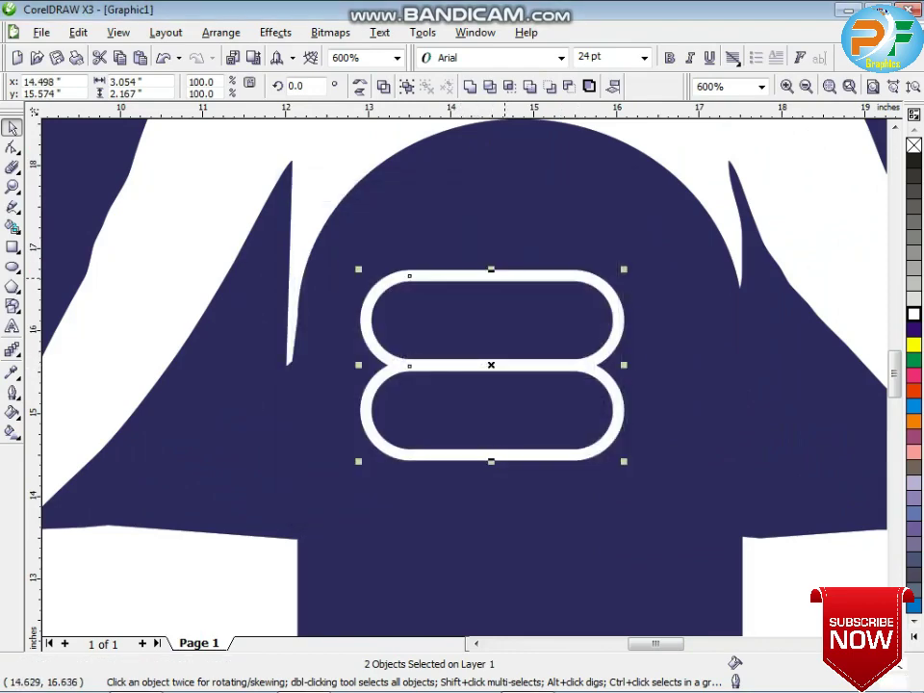
Combine the two capsules into a single curve and nudge it 0.4 inches right towards the arch's centre
{"action": "key", "text": "Right"}
{"action": "key", "text": "ctrl+l"}
{"action": "key", "text": "Right"}
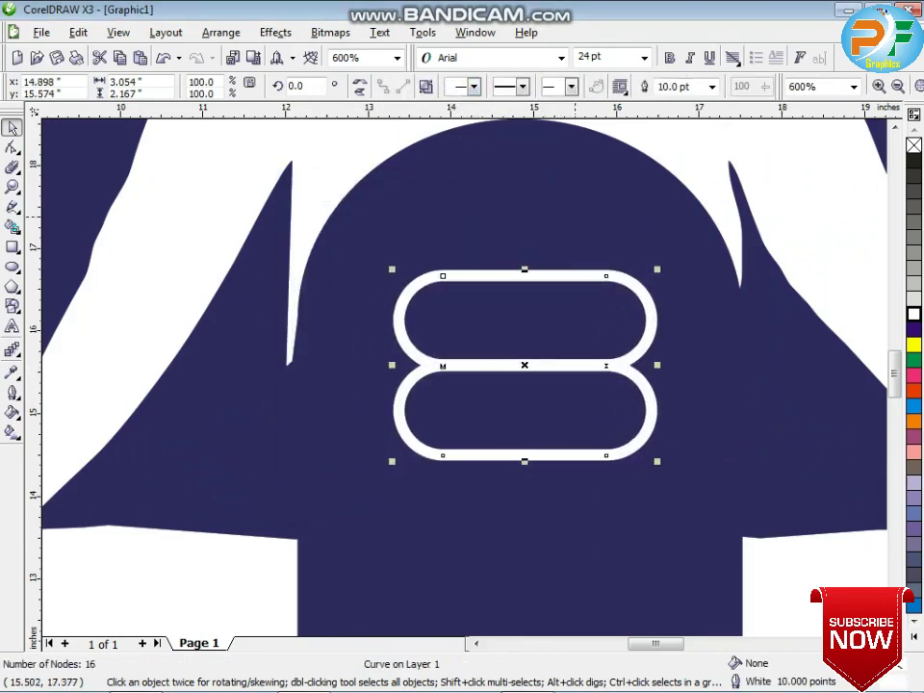
Draw an ellipse about 0.6 by 0.7 inches over the middle of the capsules, fill it orange and remove its outline
{"action": "key", "text": "F7"}
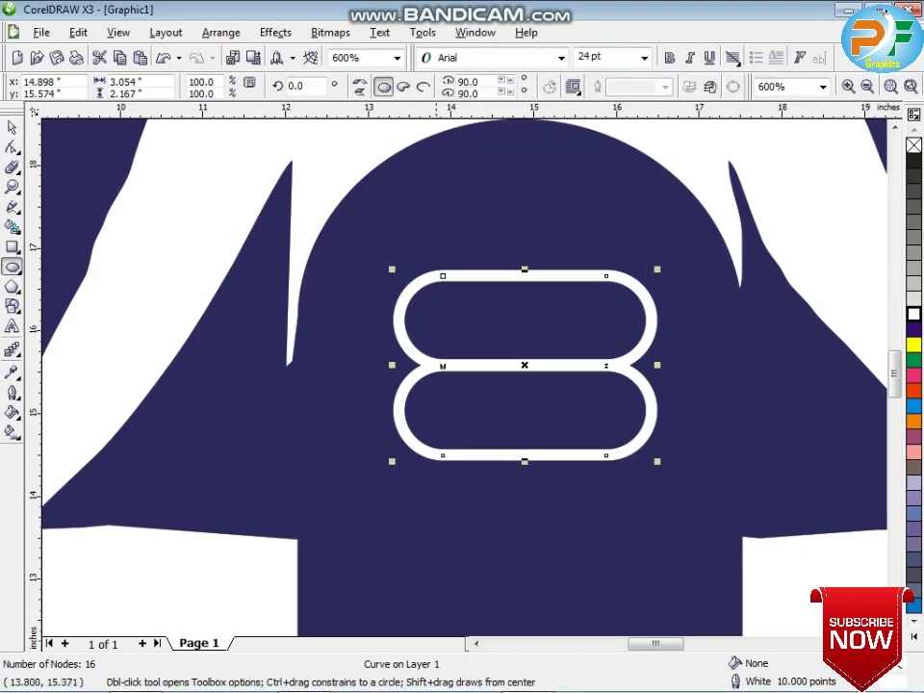
{"action": "left_click_drag", "start_coordinate": [503, 336], "coordinate": [551, 394]}
{"action": "left_click", "coordinate": [914, 421]}
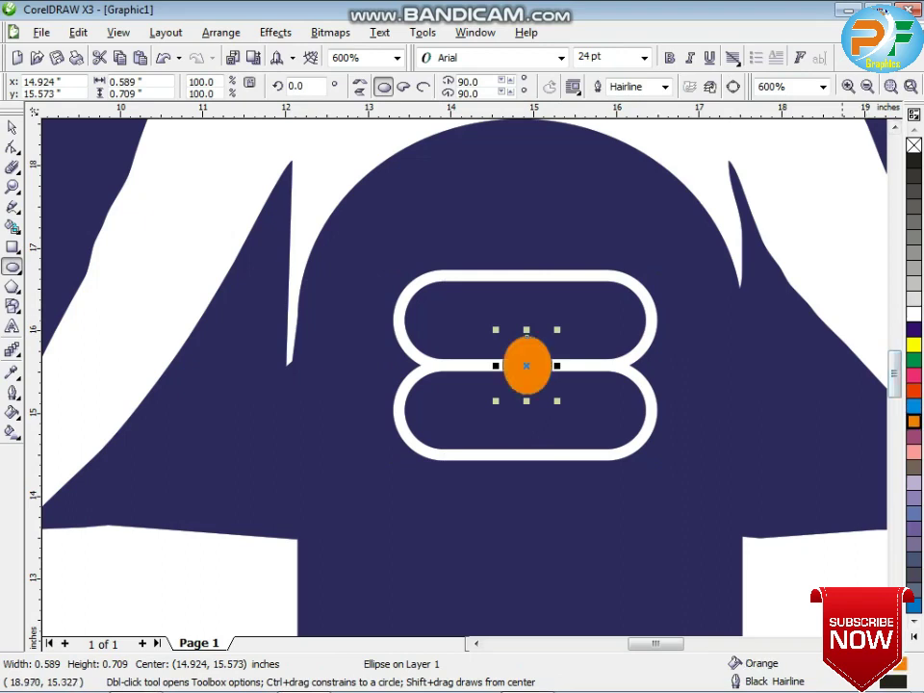
{"action": "left_click", "coordinate": [13, 146]}
{"action": "left_click", "coordinate": [12, 127]}
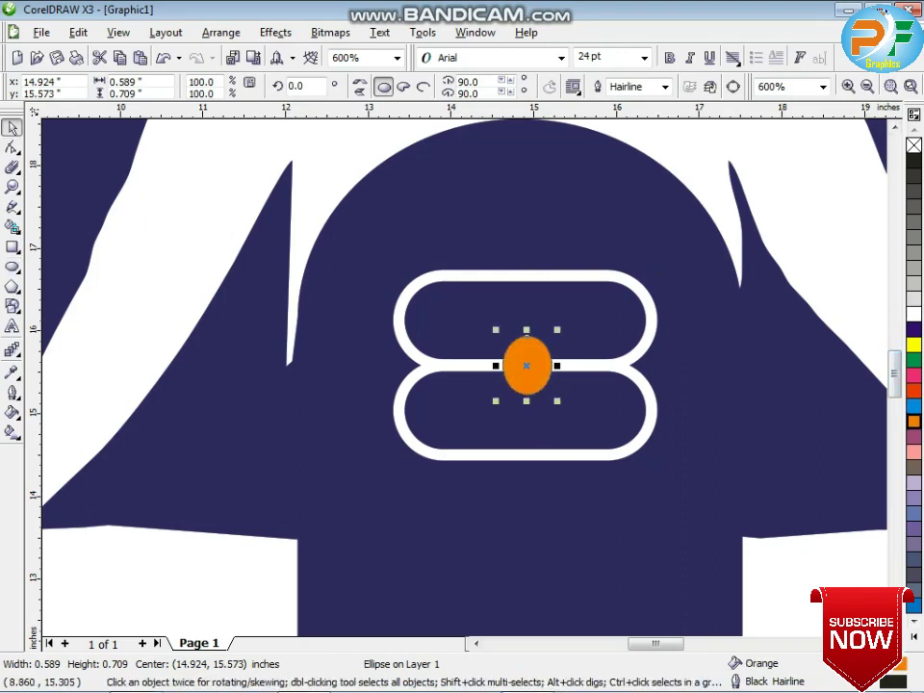
{"action": "left_click", "coordinate": [12, 393]}
{"action": "left_click", "coordinate": [90, 402]}
Shift the orange ellipse slightly left and enlarge it proportionally to about 0.69 by 0.83 inches
{"action": "scroll", "coordinate": [526, 382], "scroll_direction": "up", "scroll_amount": 1}
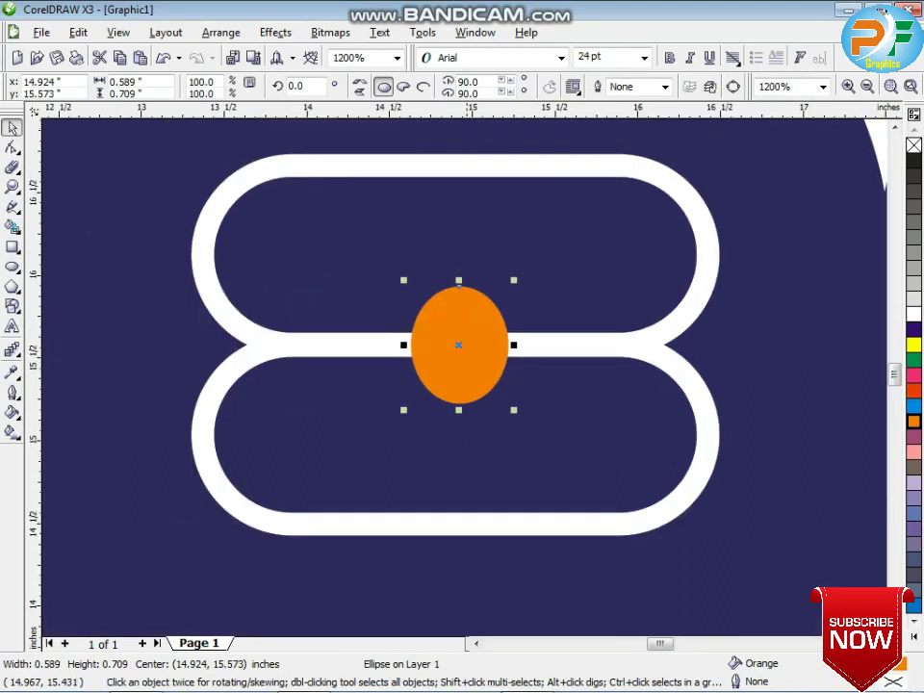
{"action": "left_click_drag", "start_coordinate": [465, 368], "coordinate": [457, 366]}
{"action": "left_click_drag", "start_coordinate": [506, 410], "coordinate": [514, 421]}
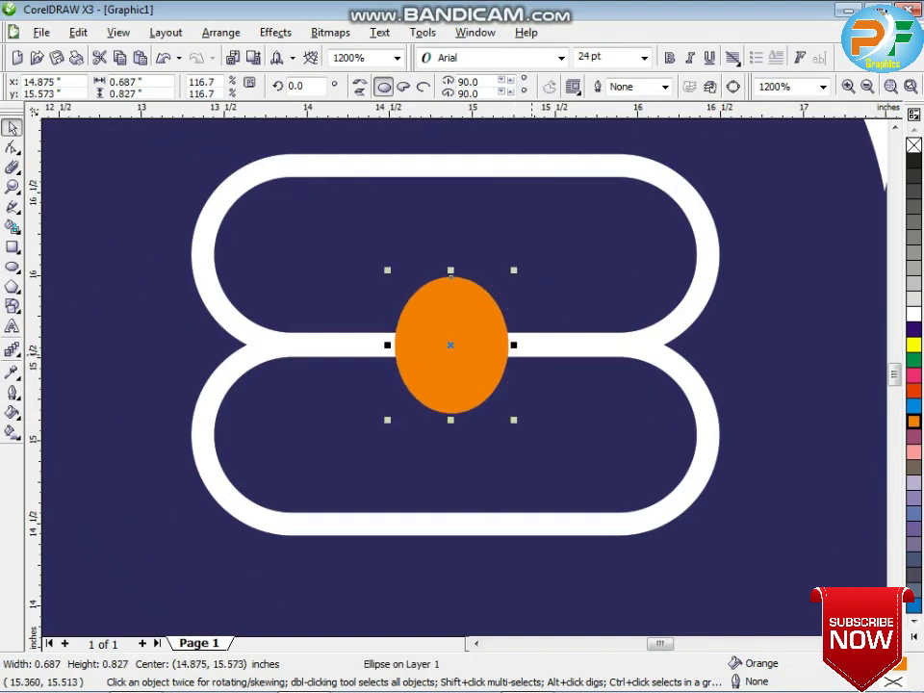
Resize the capsules and orange ellipse together to about 3.4 by 2 inches and group them
{"action": "left_click", "coordinate": [536, 351], "text": "shift"}
{"action": "scroll", "coordinate": [534, 350], "scroll_direction": "down", "scroll_amount": 3}
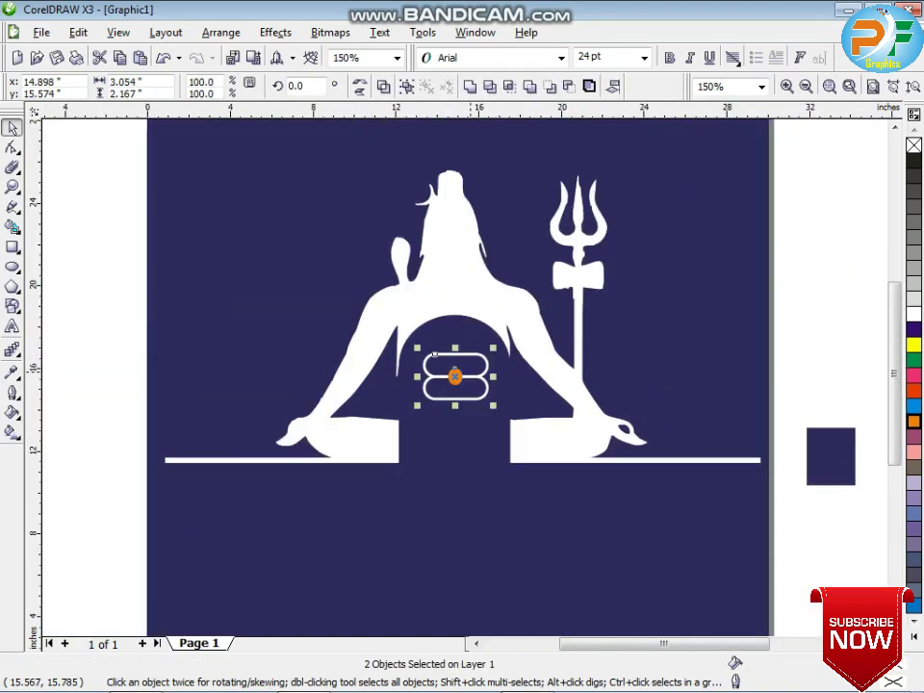
{"action": "left_click_drag", "start_coordinate": [492, 378], "coordinate": [488, 354]}
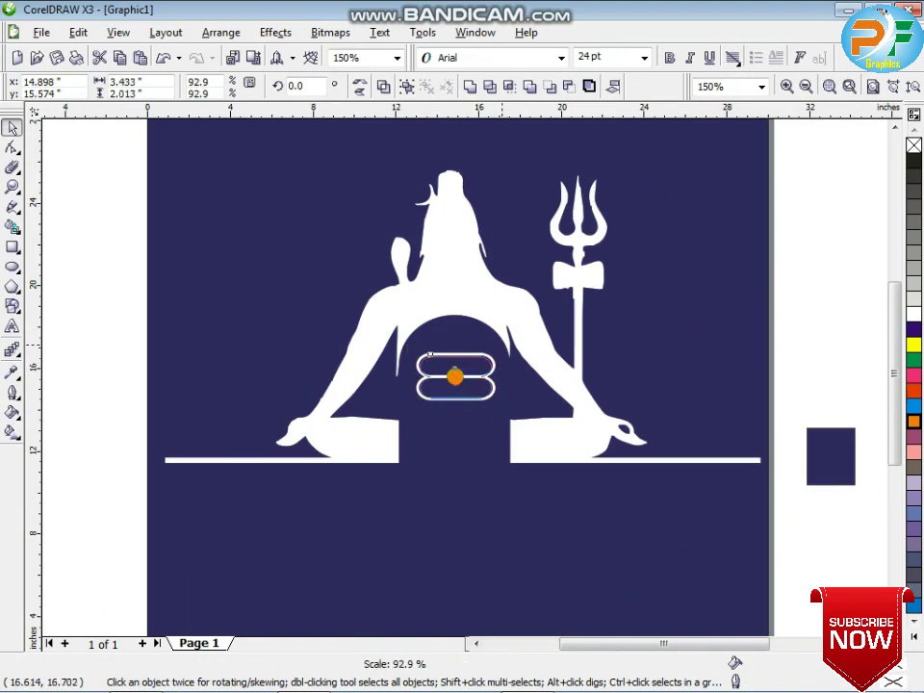
{"action": "key", "text": "ctrl+g"}
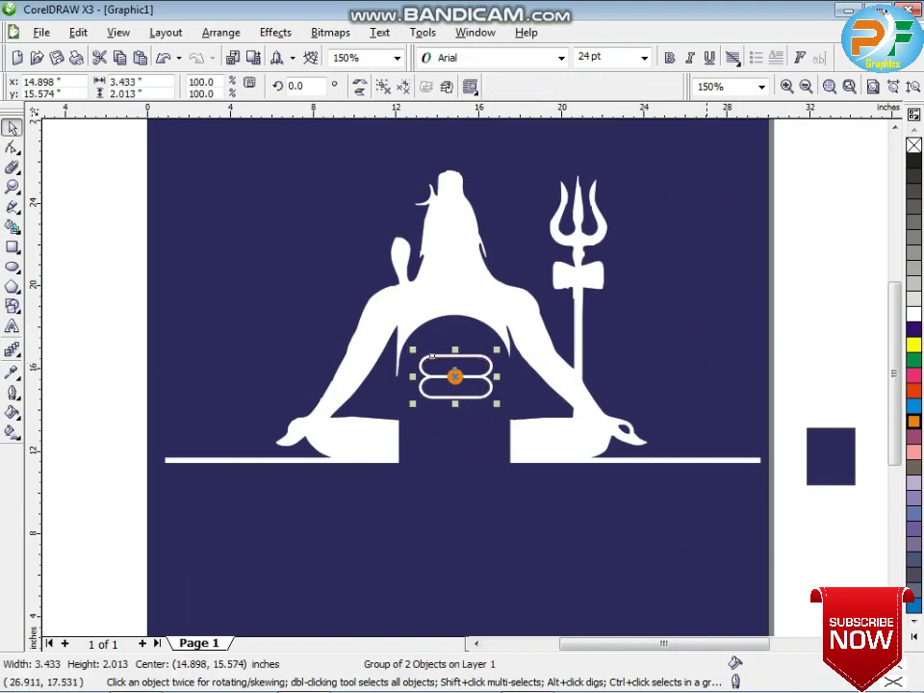
Move the three-line Happy Maha Shivratri text below the poster's white bar and shrink it to about 12.7 by 9.1 inches
{"action": "left_click", "coordinate": [841, 312]}
{"action": "scroll", "coordinate": [518, 390], "scroll_direction": "down", "scroll_amount": 1}
{"action": "left_click_drag", "start_coordinate": [648, 474], "coordinate": [753, 516]}
{"action": "left_click", "coordinate": [721, 523]}
{"action": "left_click_drag", "start_coordinate": [625, 553], "coordinate": [822, 405]}
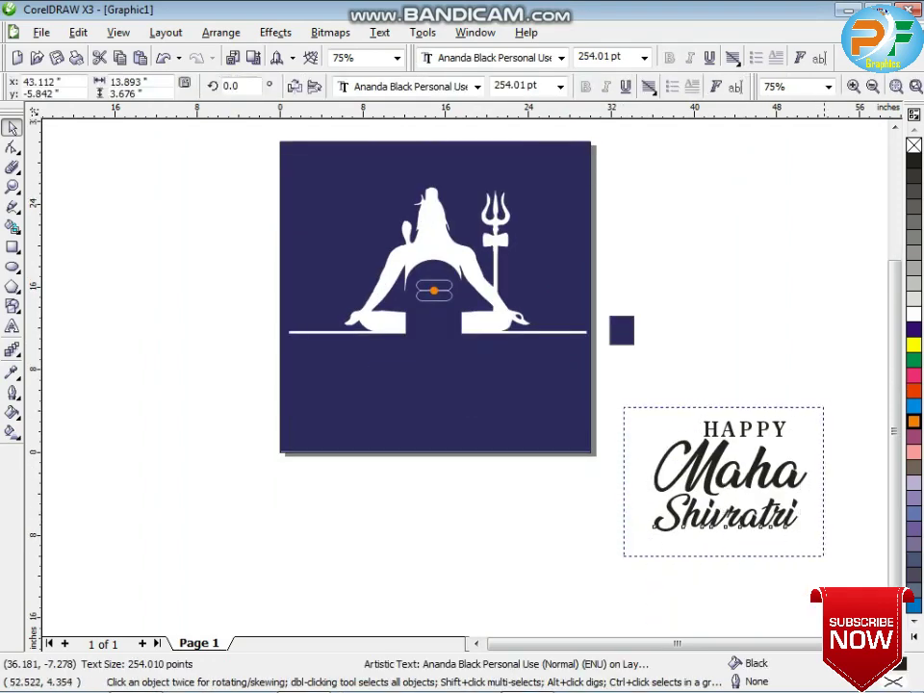
{"action": "left_click_drag", "start_coordinate": [763, 454], "coordinate": [469, 364]}
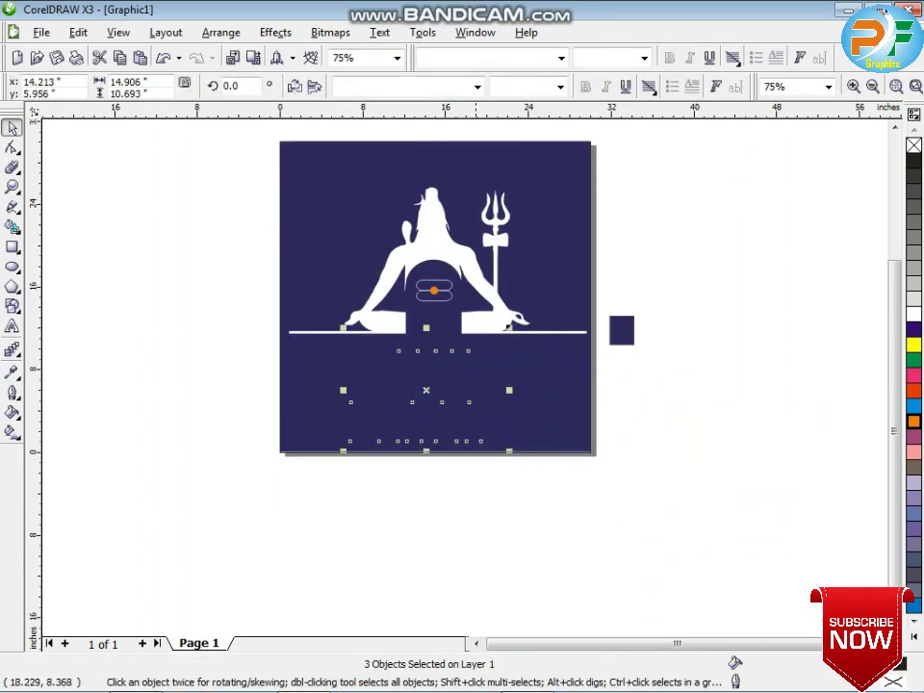
{"action": "left_click_drag", "start_coordinate": [506, 329], "coordinate": [493, 336]}
{"action": "scroll", "coordinate": [462, 356], "scroll_direction": "up", "scroll_amount": 2}
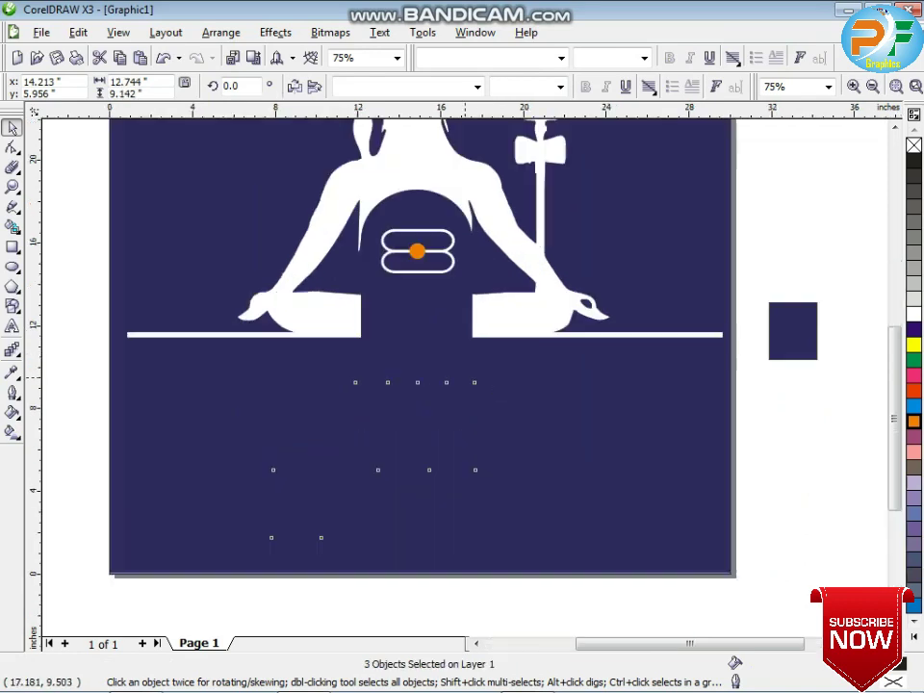
Nudge the three text lines up 0.7 and right 0.2 inches, and enlarge them slightly
{"action": "key", "text": "Up"}
{"action": "key", "text": "Up"}
{"action": "key", "text": "Up"}
{"action": "key", "text": "Up"}
{"action": "key", "text": "Up"}
{"action": "key", "text": "Up"}
{"action": "key", "text": "Up"}
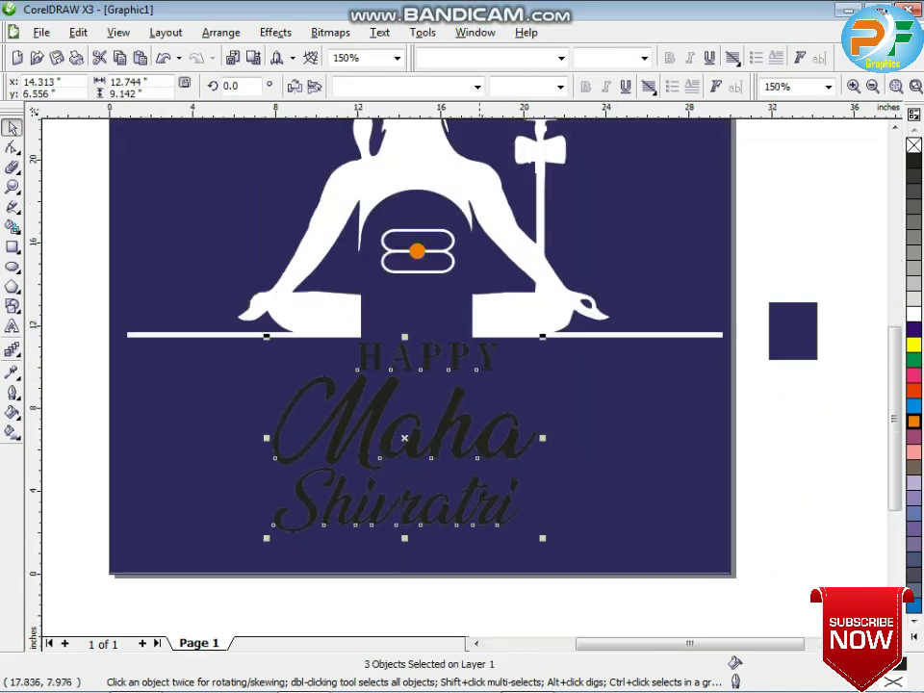
{"action": "key", "text": "Right"}
{"action": "key", "text": "Right"}
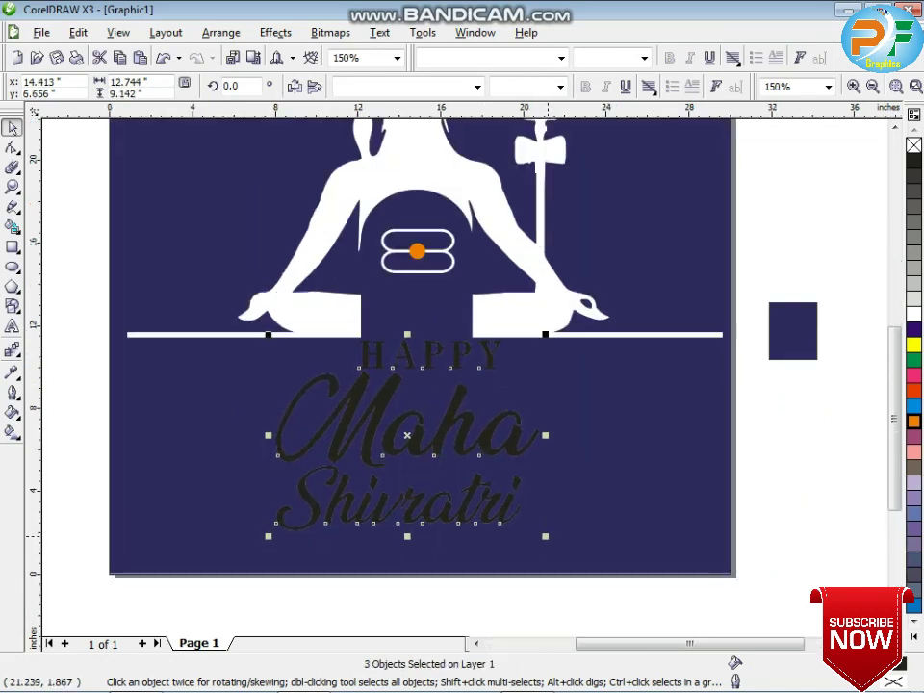
{"action": "left_click_drag", "start_coordinate": [548, 536], "coordinate": [559, 543]}
Shrink the word HAPPY to about 4.9 by 1 inches and centre it beneath the arch opening
{"action": "left_click", "coordinate": [480, 359]}
{"action": "left_click", "coordinate": [486, 363]}
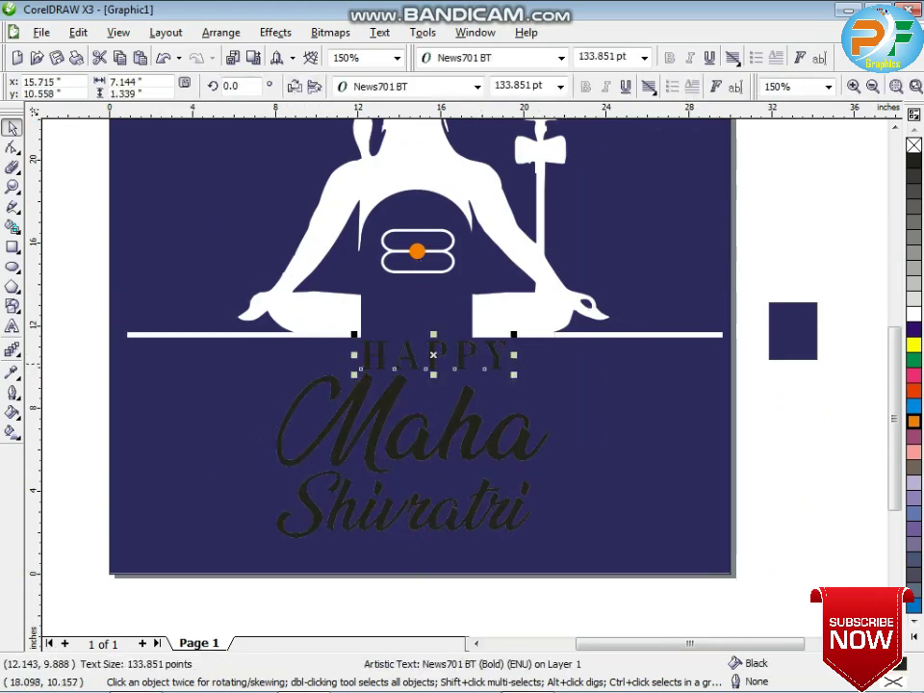
{"action": "left_click_drag", "start_coordinate": [361, 369], "coordinate": [350, 369]}
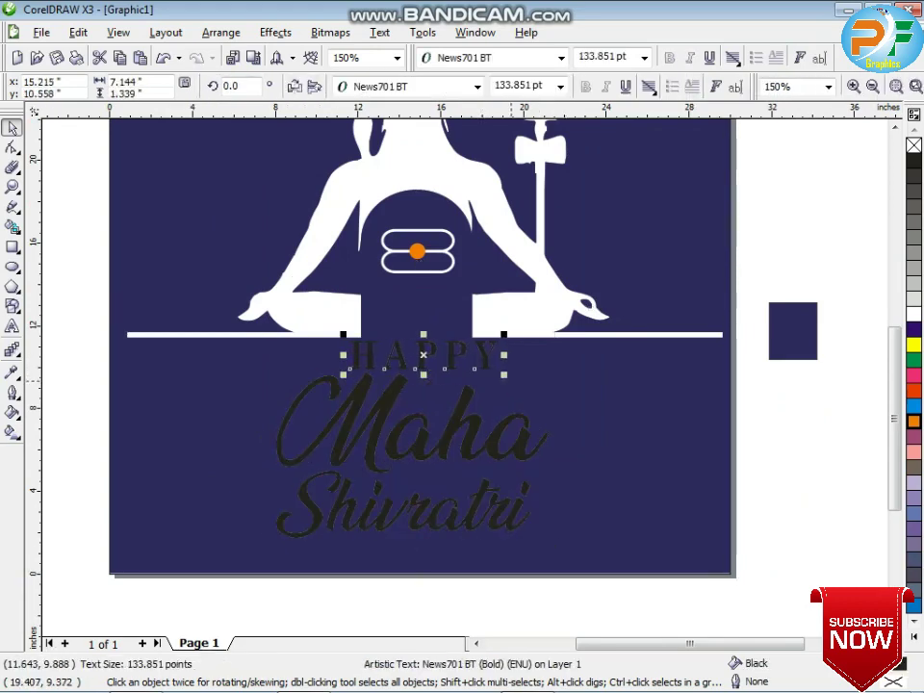
{"action": "left_click_drag", "start_coordinate": [503, 376], "coordinate": [477, 354]}
{"action": "key", "text": "Right"}
{"action": "key", "text": "Right"}
{"action": "key", "text": "Right"}
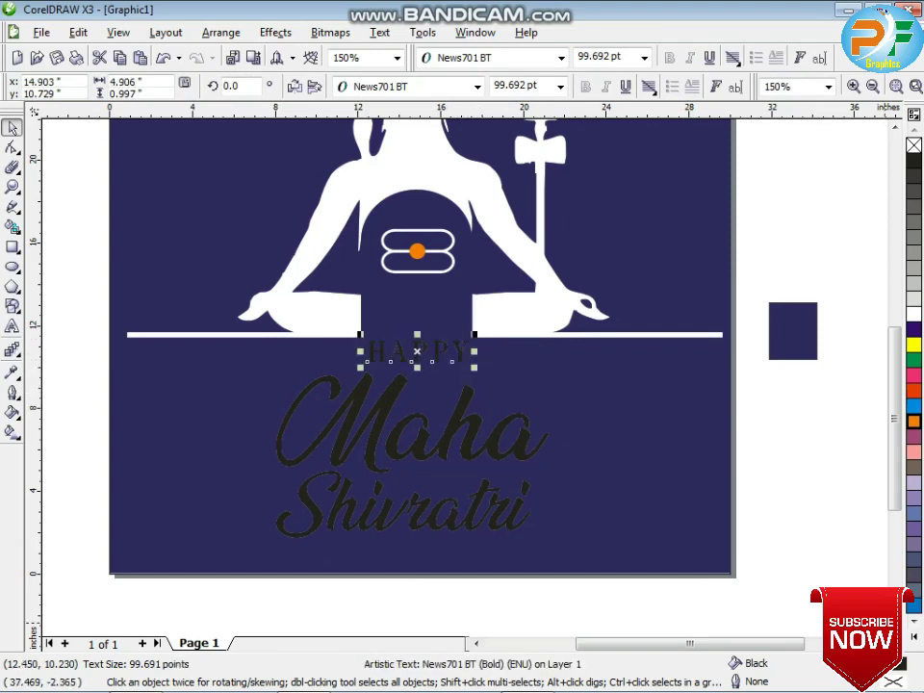
Fill the word HAPPY with Deep Yellow and deselect it
{"action": "left_click", "coordinate": [914, 636]}
{"action": "left_click", "coordinate": [896, 638]}
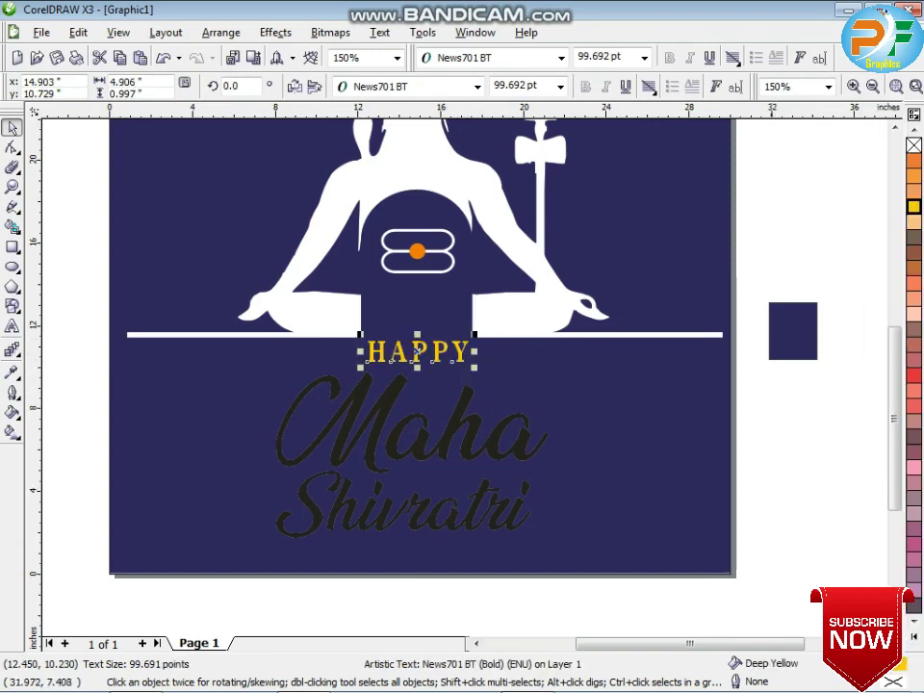
{"action": "key", "text": "Escape"}
Fill the Maha and Shivratri text lines with white
{"action": "left_click", "coordinate": [341, 499]}
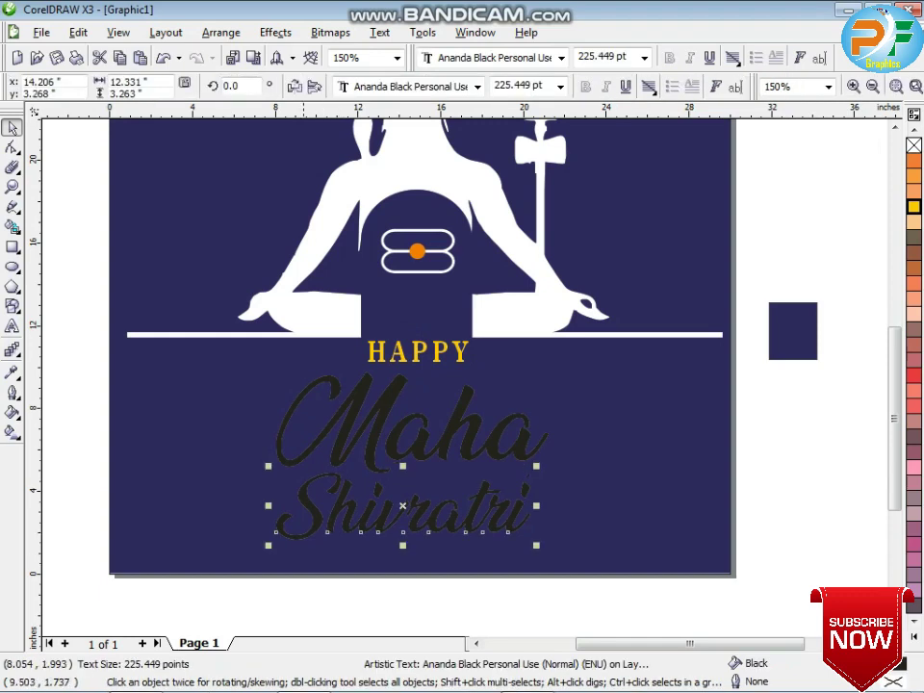
{"action": "left_click_drag", "start_coordinate": [231, 588], "coordinate": [600, 366]}
{"action": "left_click", "coordinate": [914, 637]}
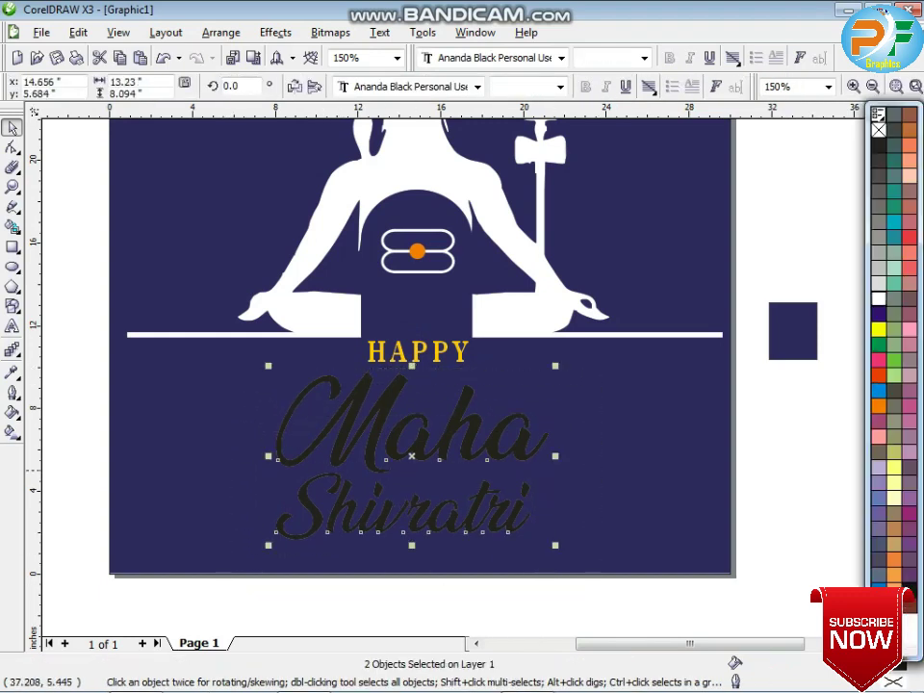
{"action": "left_click", "coordinate": [879, 299]}
Enlarge the Maha and Shivratri lines together, and scale Shivratri up from its centre to about 14.7 by 3.9 inches
{"action": "left_click_drag", "start_coordinate": [557, 546], "coordinate": [588, 562]}
{"action": "left_click", "coordinate": [747, 531]}
{"action": "left_click", "coordinate": [494, 512]}
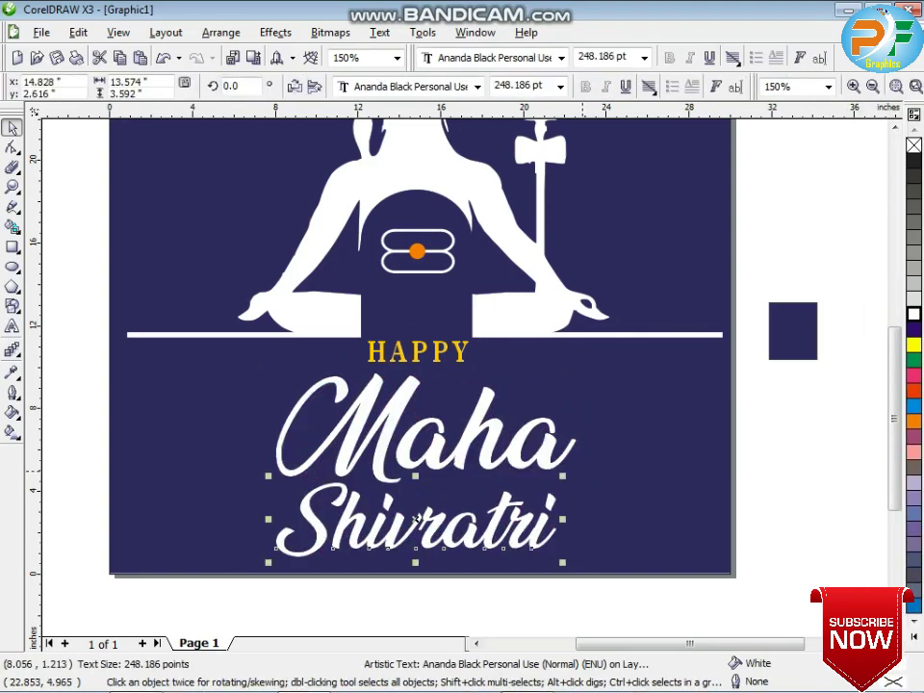
{"action": "left_click_drag", "start_coordinate": [565, 473], "coordinate": [577, 470]}
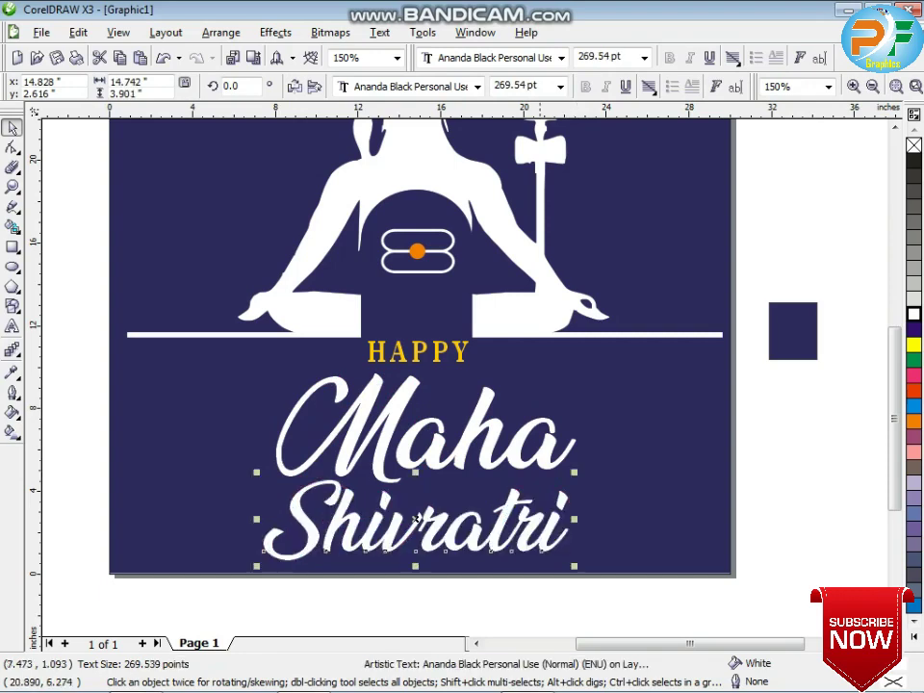
Shrink the word Maha to about 12 by 4.4 inches and nudge it into place above Shivratri
{"action": "left_click", "coordinate": [548, 431]}
{"action": "left_click", "coordinate": [553, 425]}
{"action": "left_click_drag", "start_coordinate": [582, 365], "coordinate": [550, 387]}
{"action": "key", "text": "Right"}
{"action": "key", "text": "Up"}
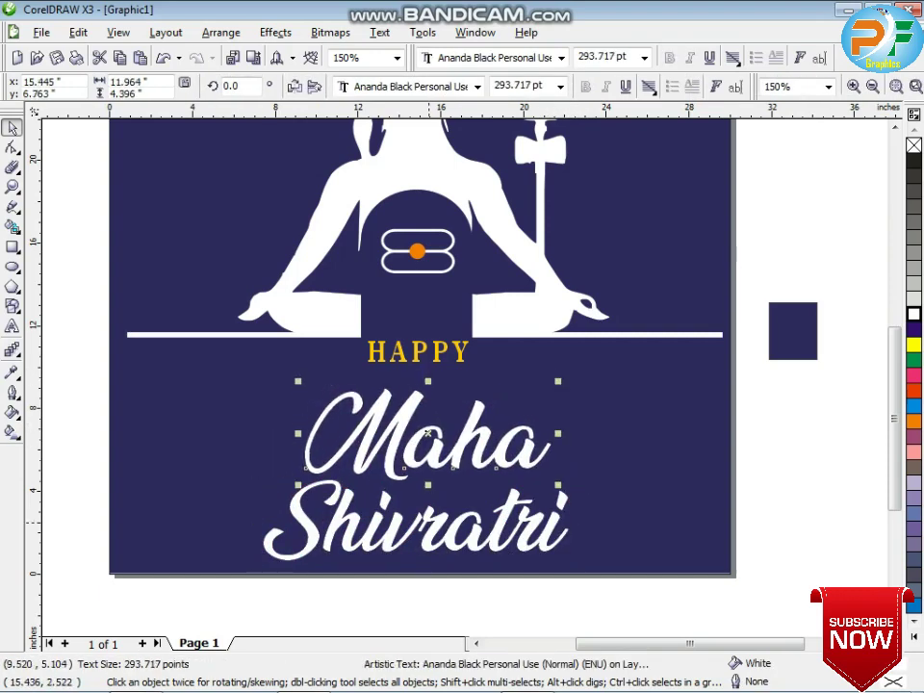
Nudge the Maha and Shivratri lines up together towards HAPPY
{"action": "left_click", "coordinate": [430, 521], "text": "shift"}
{"action": "key", "text": "Up"}
{"action": "key", "text": "Up"}
{"action": "key", "text": "Up"}
{"action": "key", "text": "Up"}
Stretch the word HAPPY slightly taller, up to the white bar's level, and shift it slightly left
{"action": "left_click_drag", "start_coordinate": [416, 377], "coordinate": [417, 331]}
{"action": "left_click", "coordinate": [413, 352]}
{"action": "left_click", "coordinate": [420, 339]}
Raise both white text lines a little further to close the gap below HAPPY
{"action": "left_click", "coordinate": [438, 432]}
{"action": "left_click", "coordinate": [453, 519], "text": "shift"}
{"action": "key", "text": "Up"}
{"action": "key", "text": "Up"}
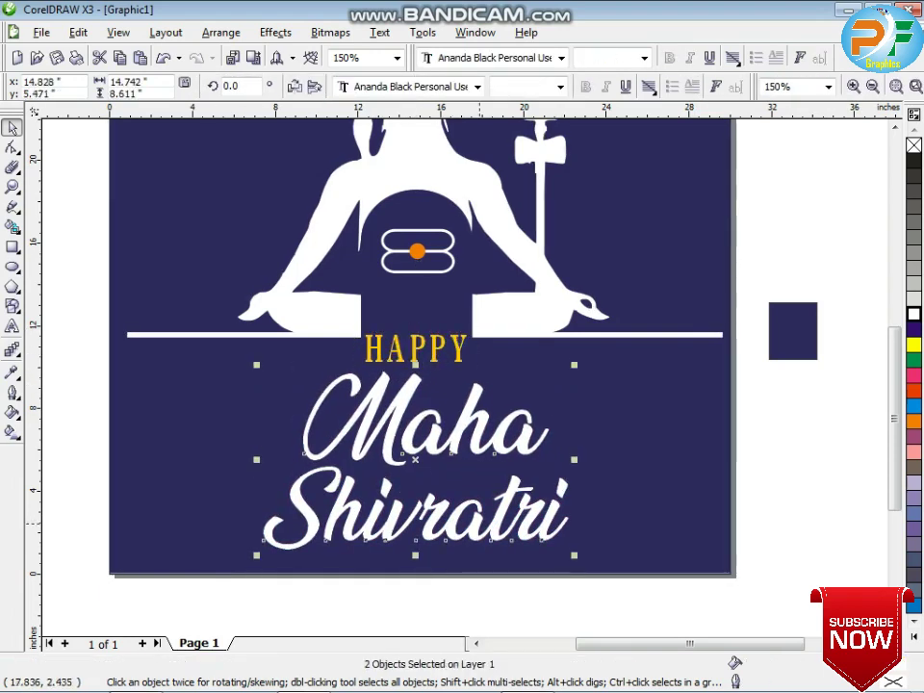
Convert the word Shivratri to curves and ungroup the resulting shapes
{"action": "left_click", "coordinate": [746, 494]}
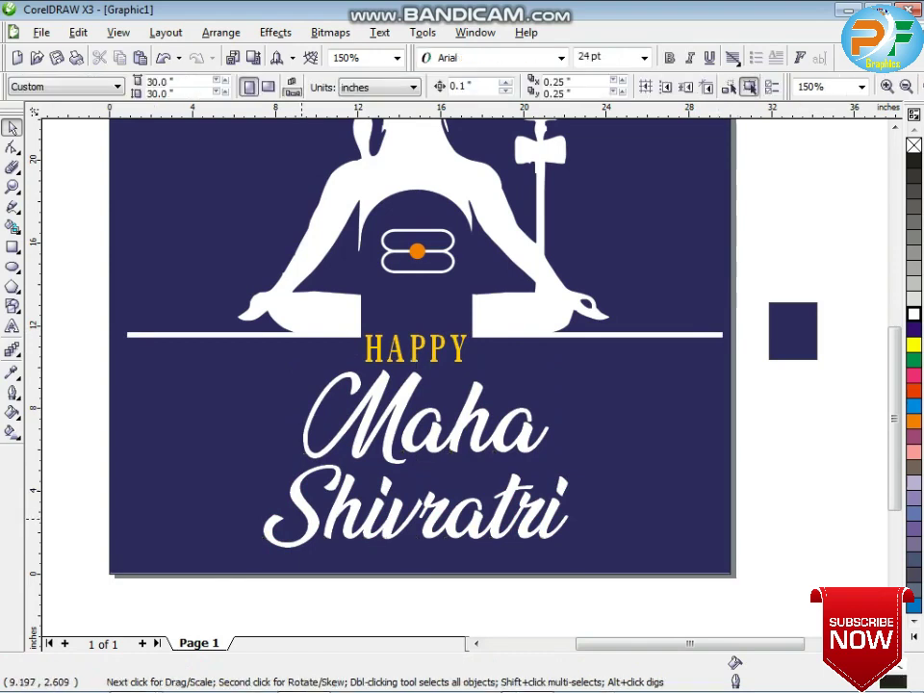
{"action": "left_click", "coordinate": [302, 520]}
{"action": "left_click", "coordinate": [307, 514]}
{"action": "key", "text": "F10"}
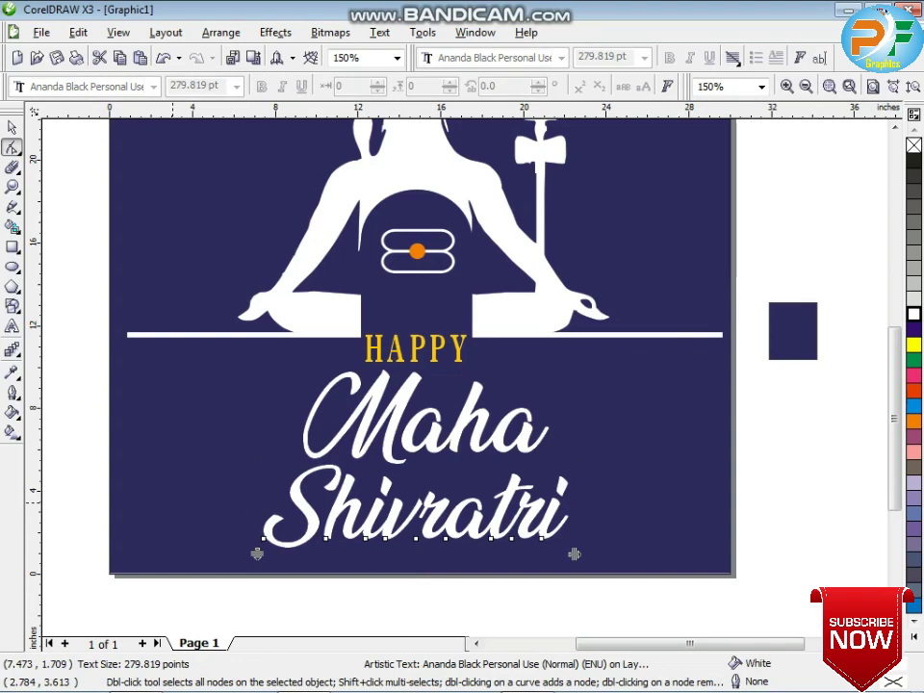
{"action": "key", "text": "space"}
{"action": "left_click", "coordinate": [297, 495]}
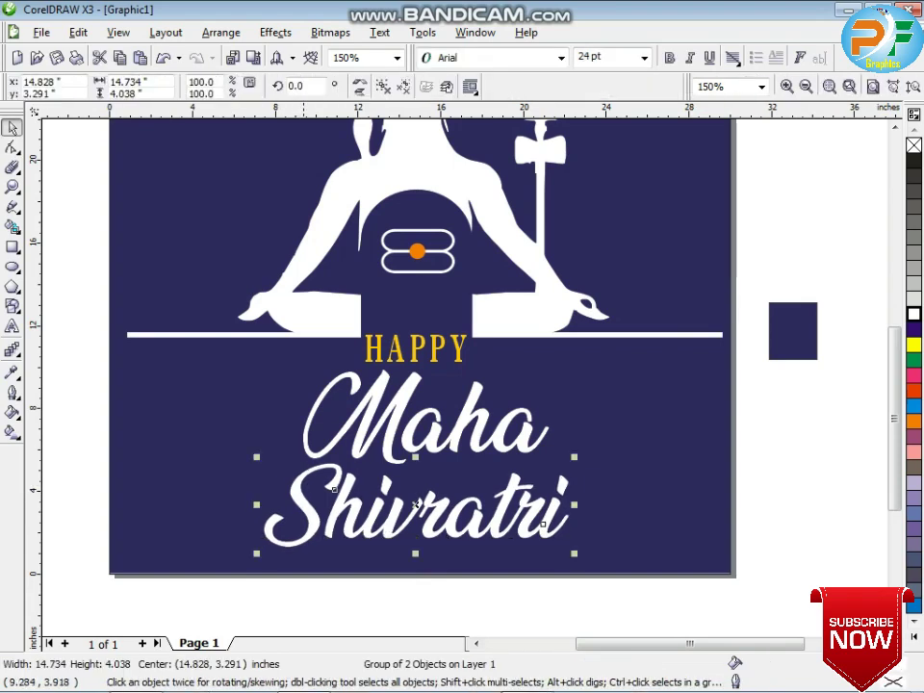
{"action": "left_click", "coordinate": [383, 87]}
{"action": "left_click", "coordinate": [317, 553]}
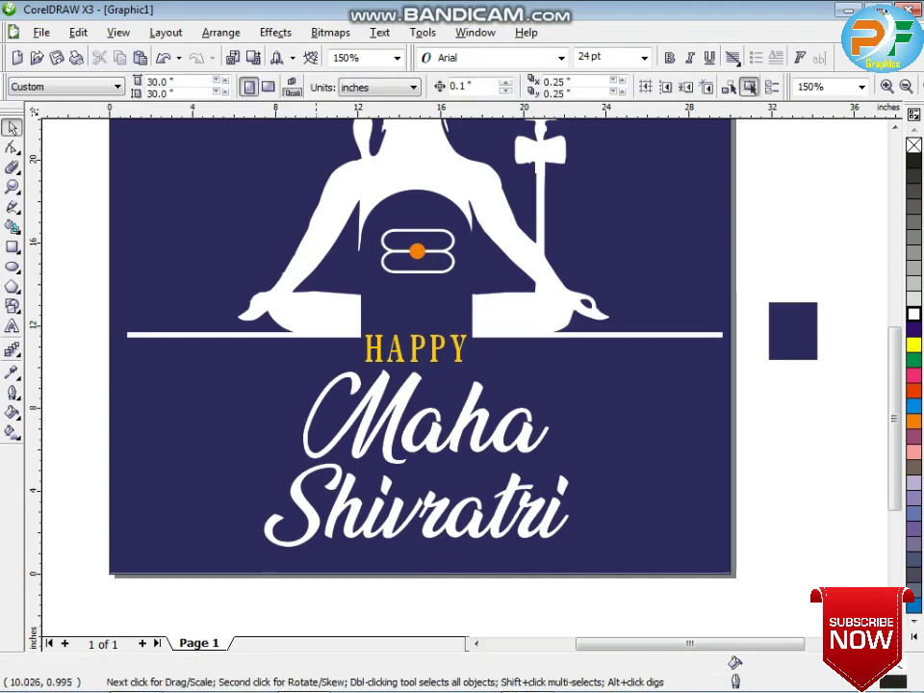
Select the nodes at the lower-left curl of the S in Shivratri and pull them outward to lengthen its tail
{"action": "left_click", "coordinate": [317, 520]}
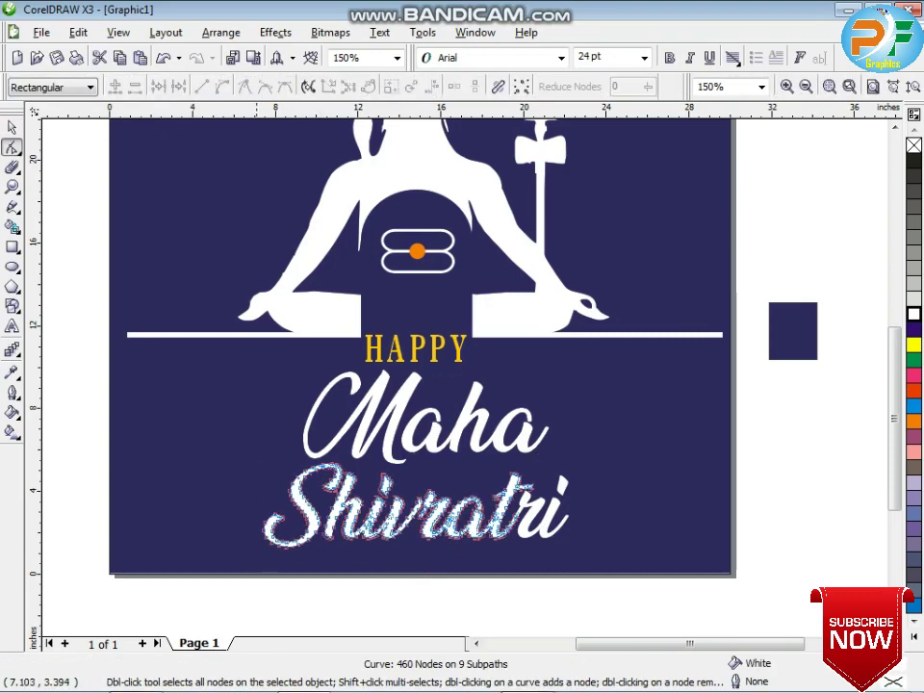
{"action": "left_click_drag", "start_coordinate": [299, 502], "coordinate": [260, 566]}
{"action": "left_click_drag", "start_coordinate": [251, 500], "coordinate": [291, 568]}
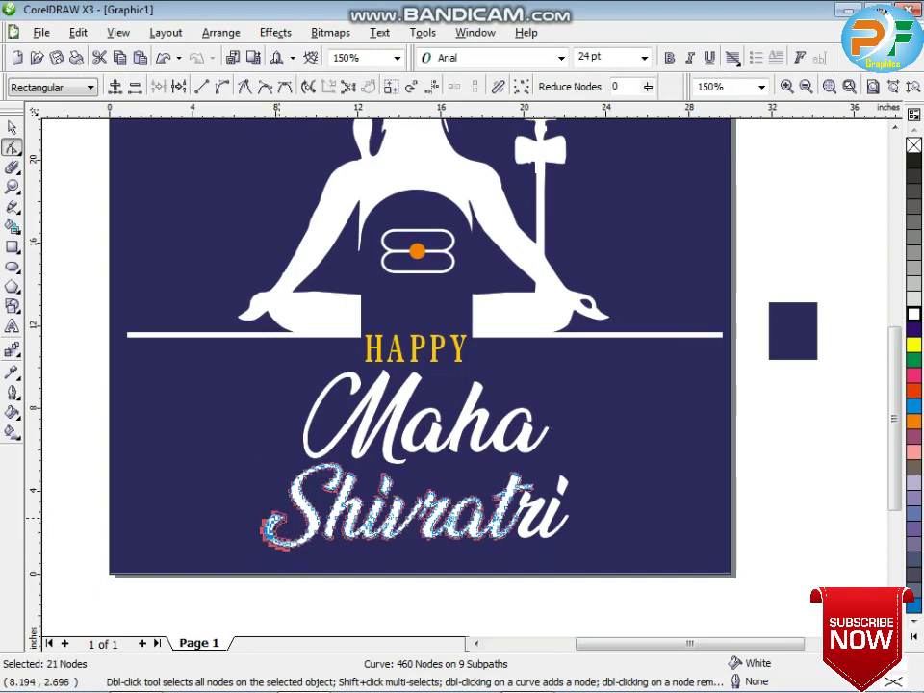
{"action": "mouse_move", "coordinate": [279, 518]}
{"action": "left_mouse_down"}
{"action": "mouse_move", "coordinate": [264, 507]}
{"action": "mouse_move", "coordinate": [261, 519]}
{"action": "left_mouse_up"}
Delete the two surplus nodes along the bottom of the S's stretched tail to smooth its curve
{"action": "scroll", "coordinate": [287, 544], "scroll_direction": "up", "scroll_amount": 1}
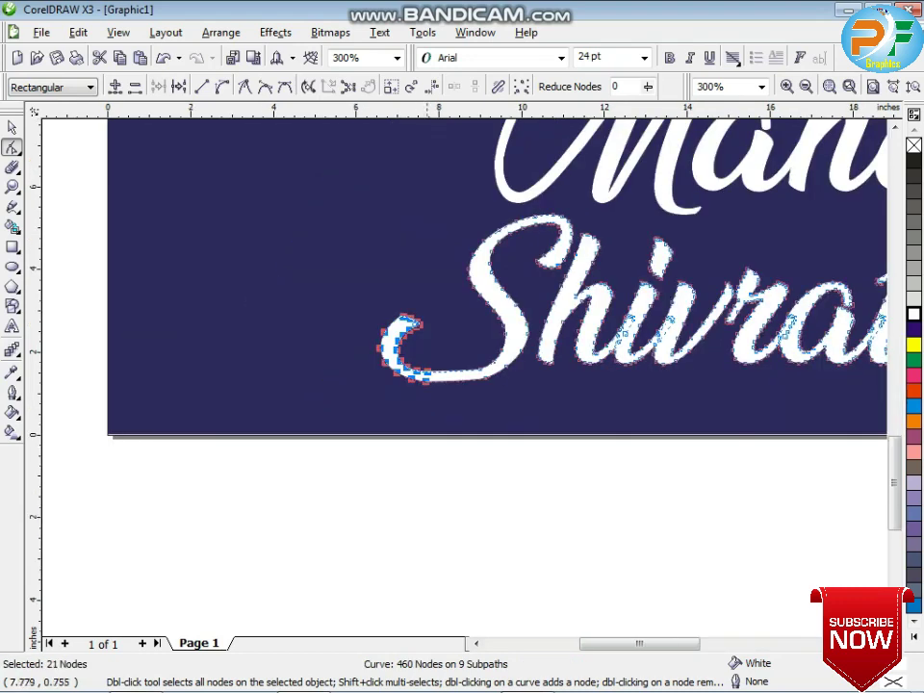
{"action": "left_click_drag", "start_coordinate": [412, 417], "coordinate": [488, 377]}
{"action": "left_click_drag", "start_coordinate": [424, 380], "coordinate": [428, 379]}
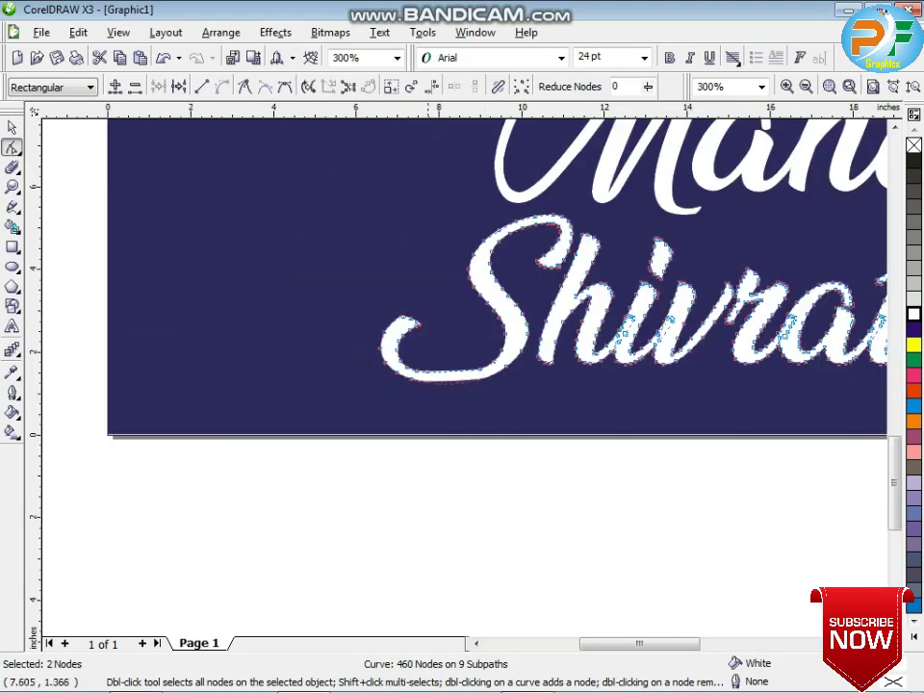
{"action": "key", "text": "Delete"}
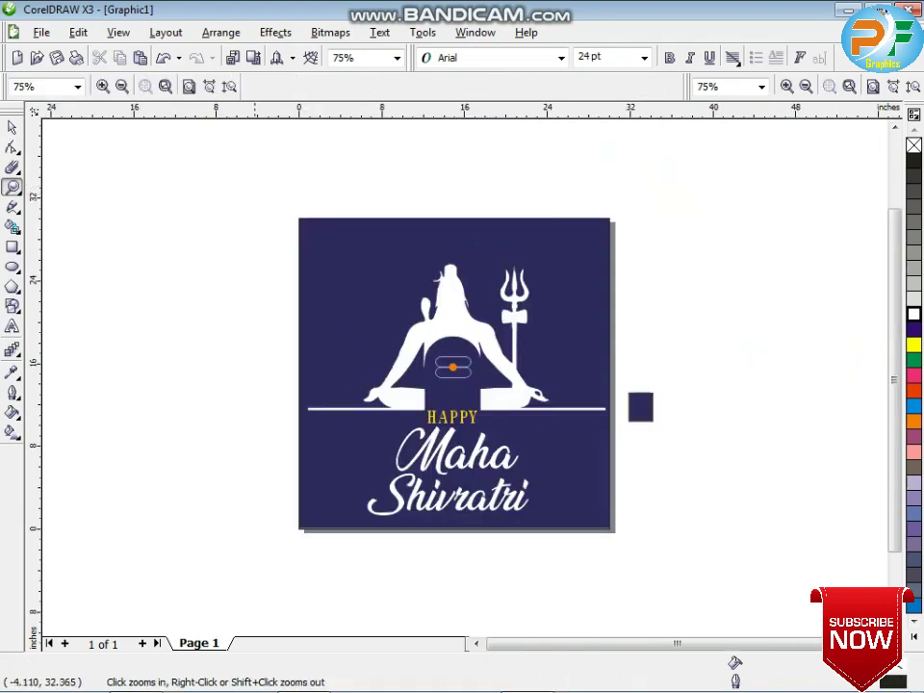
Fit the whole poster in view and check it in full-screen preview
{"action": "left_click_drag", "start_coordinate": [258, 198], "coordinate": [625, 544]}
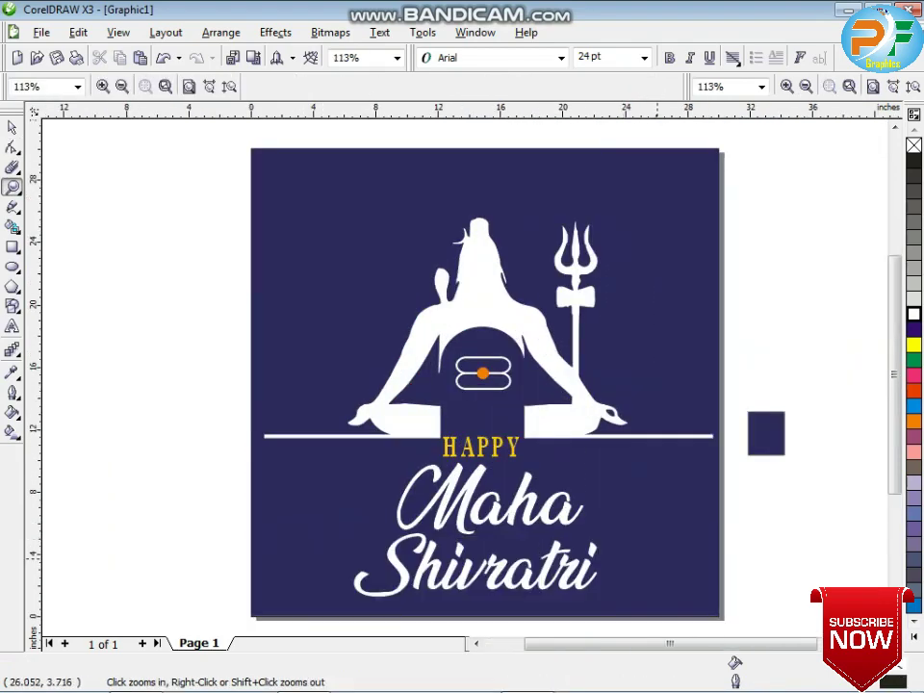
{"action": "key", "text": "F9"}
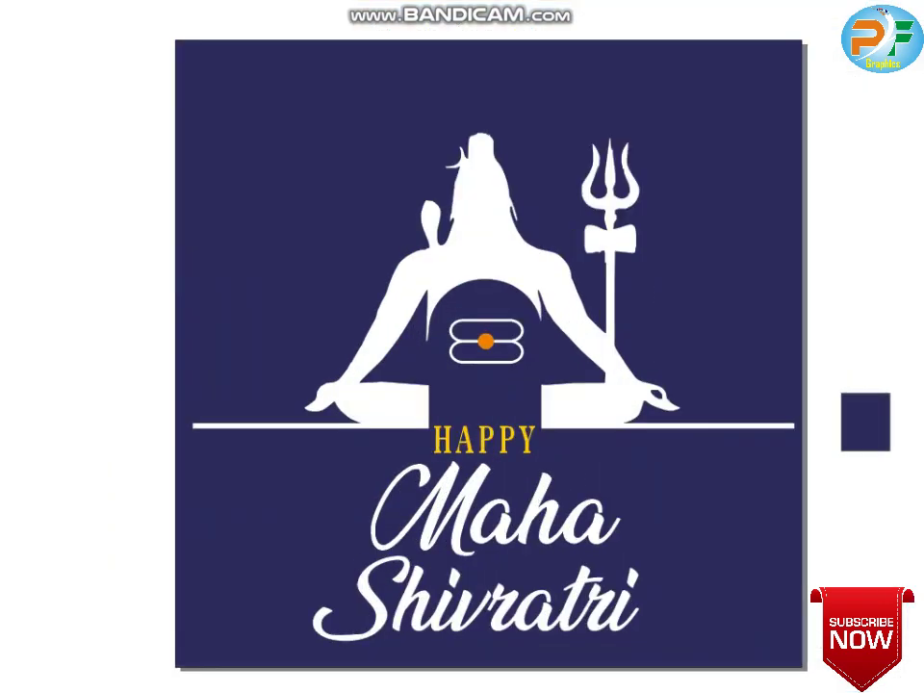